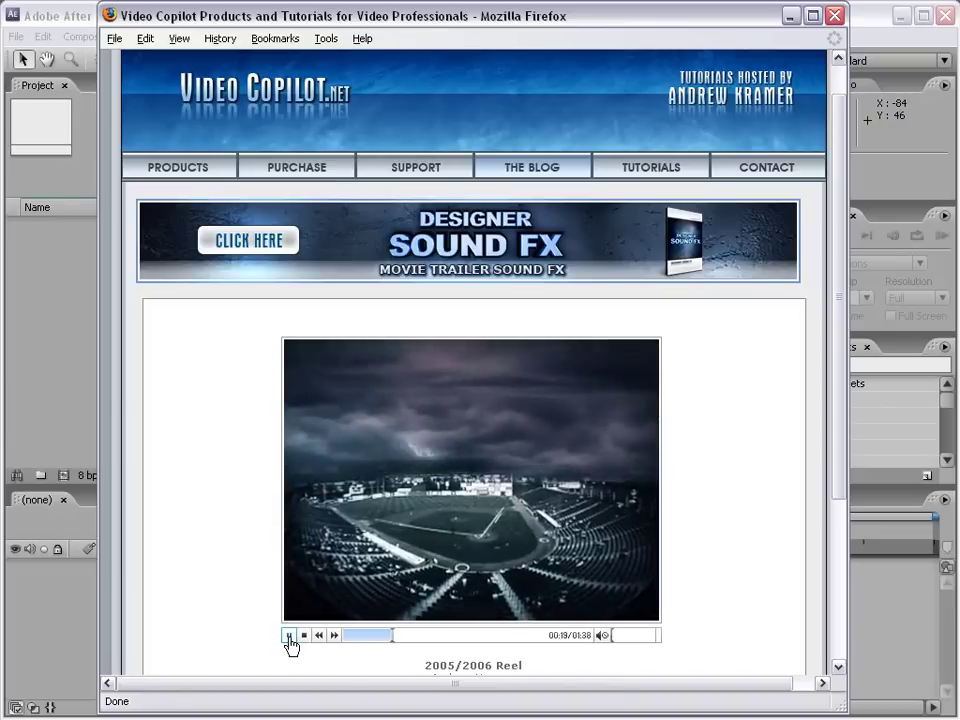
- Pause the reel playing on the web page and switch to After Effects
{"action": "left_click", "coordinate": [289, 636]}
{"action": "left_click", "coordinate": [887, 626]}
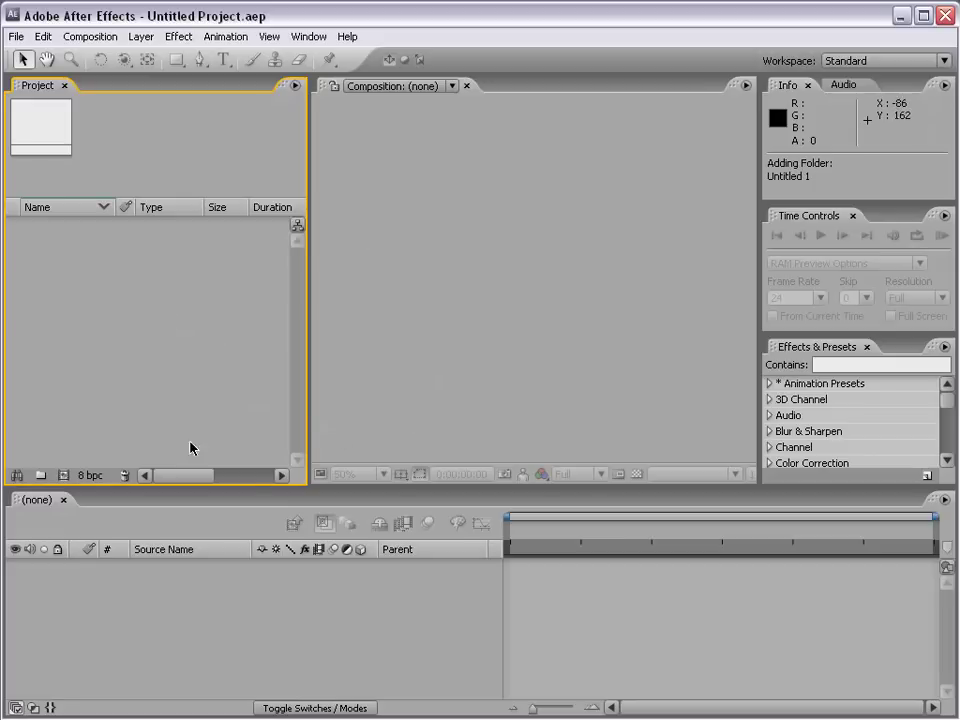
{"action": "left_click", "coordinate": [166, 413]}
- Open the dialog for importing files into the project
{"action": "left_click", "coordinate": [18, 37]}
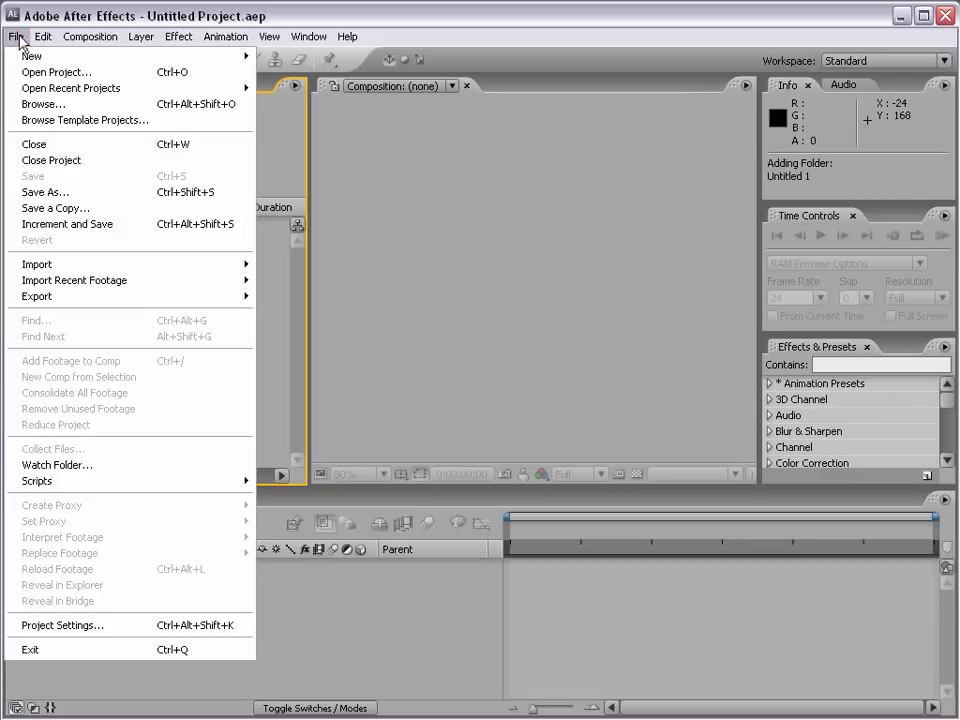
{"action": "mouse_move", "coordinate": [75, 263]}
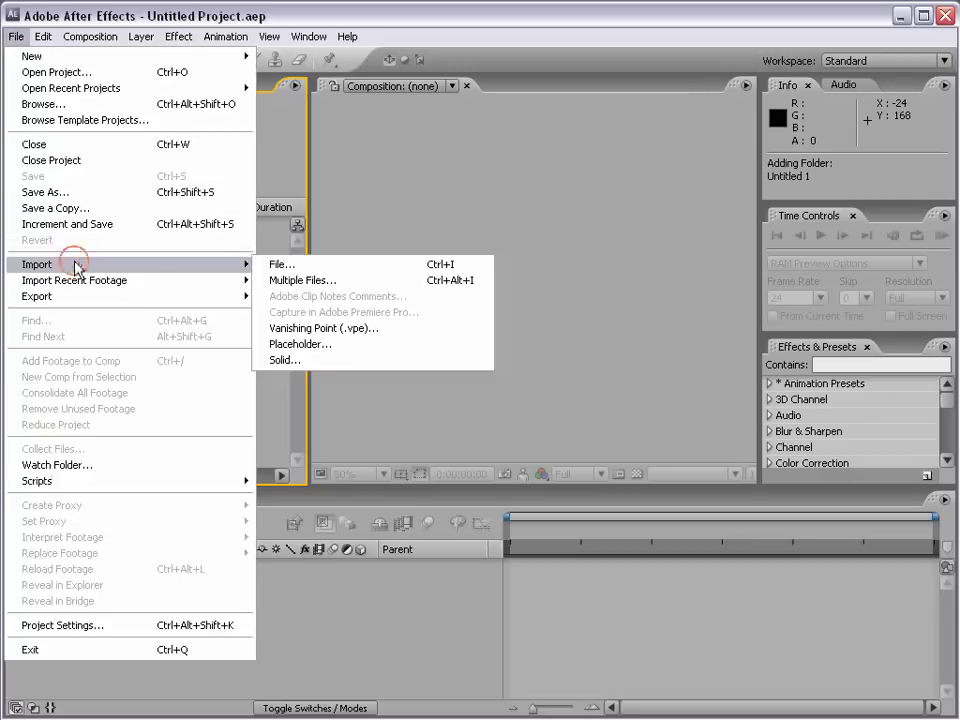
{"action": "left_click", "coordinate": [336, 275]}
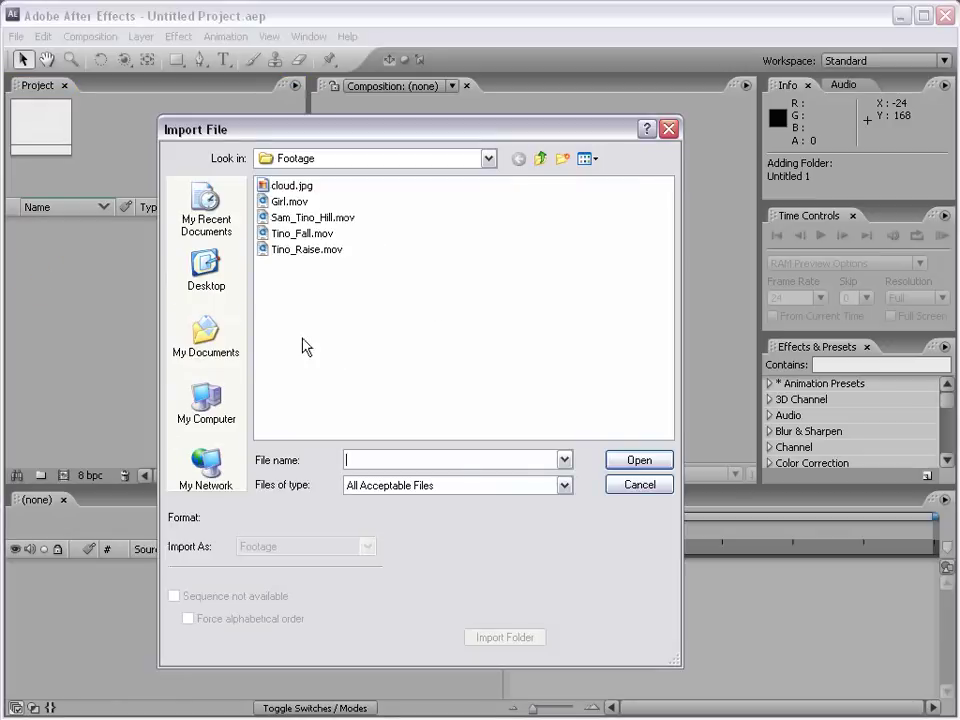
{"action": "left_click", "coordinate": [291, 185]}
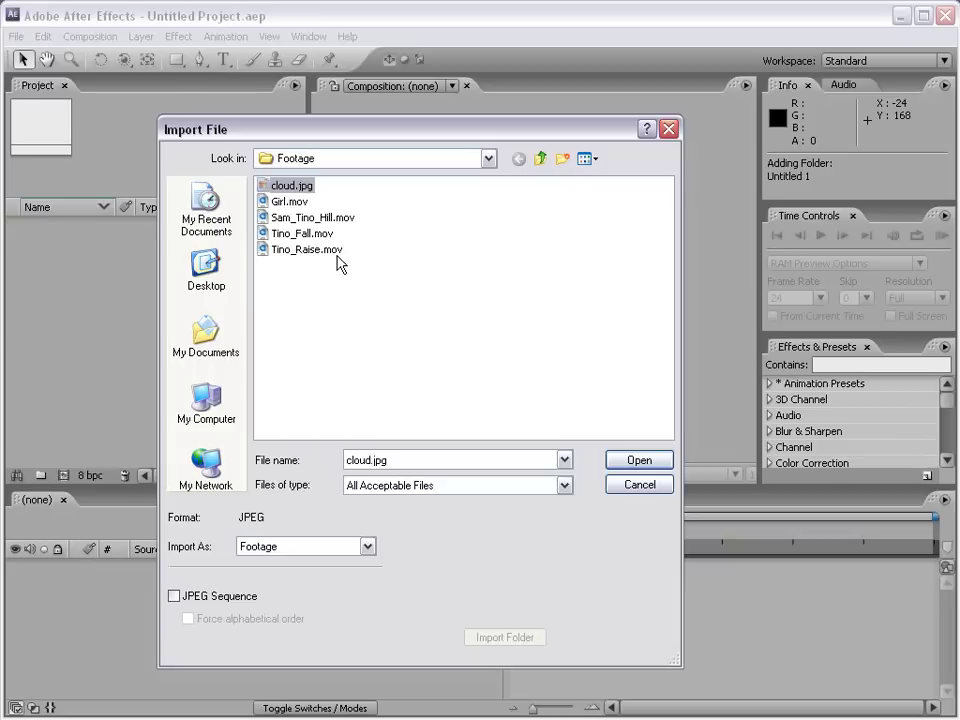
{"action": "left_click", "coordinate": [287, 201]}
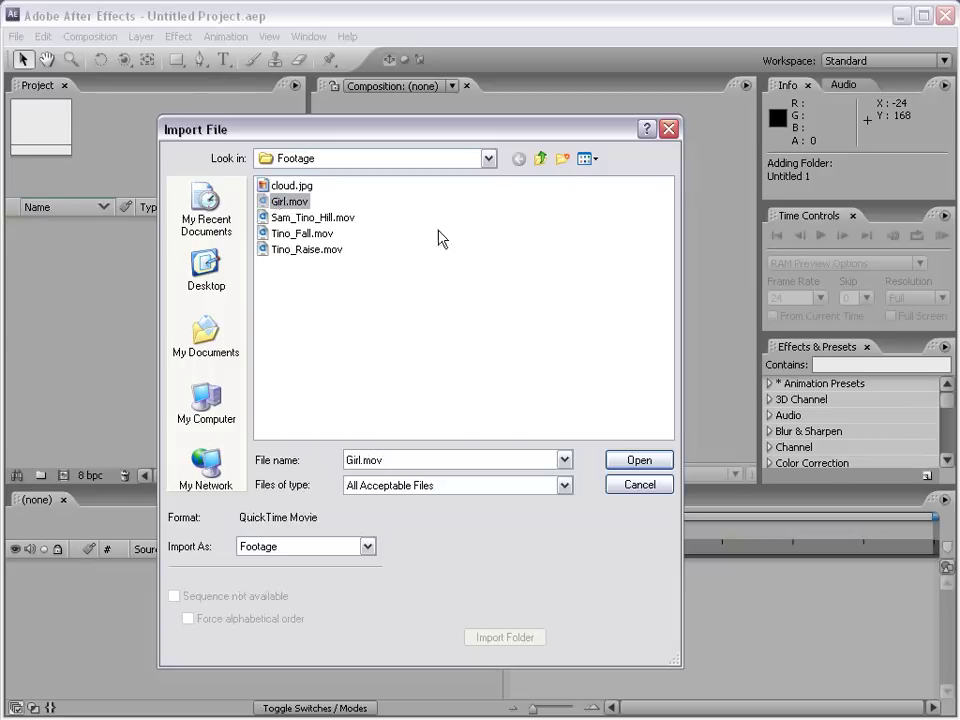
{"action": "left_click", "coordinate": [305, 250], "text": "shift"}
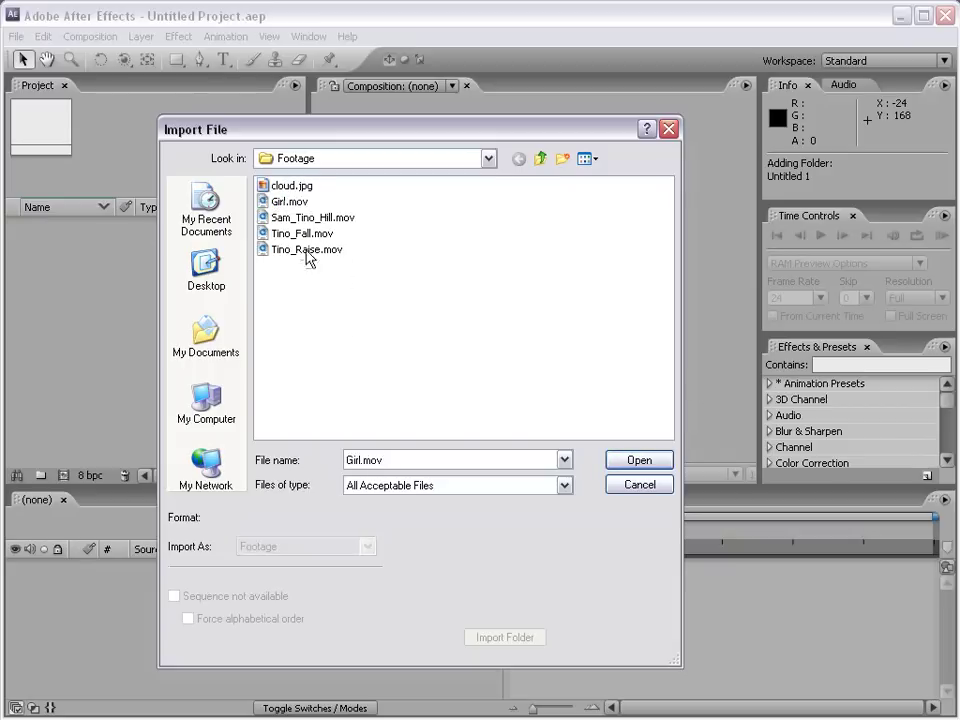
{"action": "left_click", "coordinate": [279, 190], "text": "ctrl"}
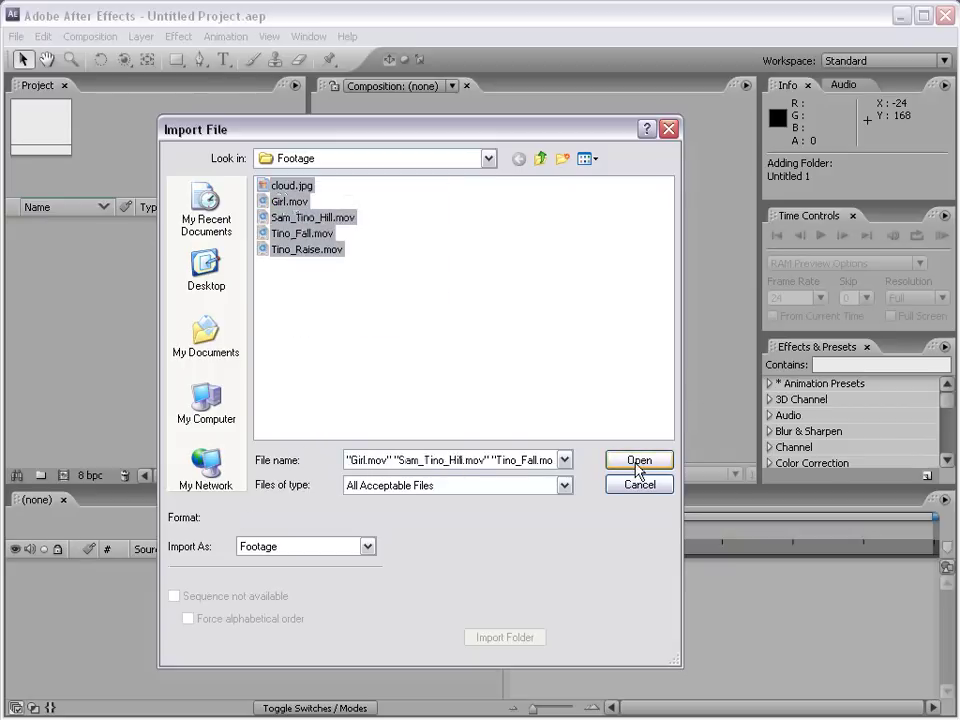
{"action": "left_click", "coordinate": [336, 343]}
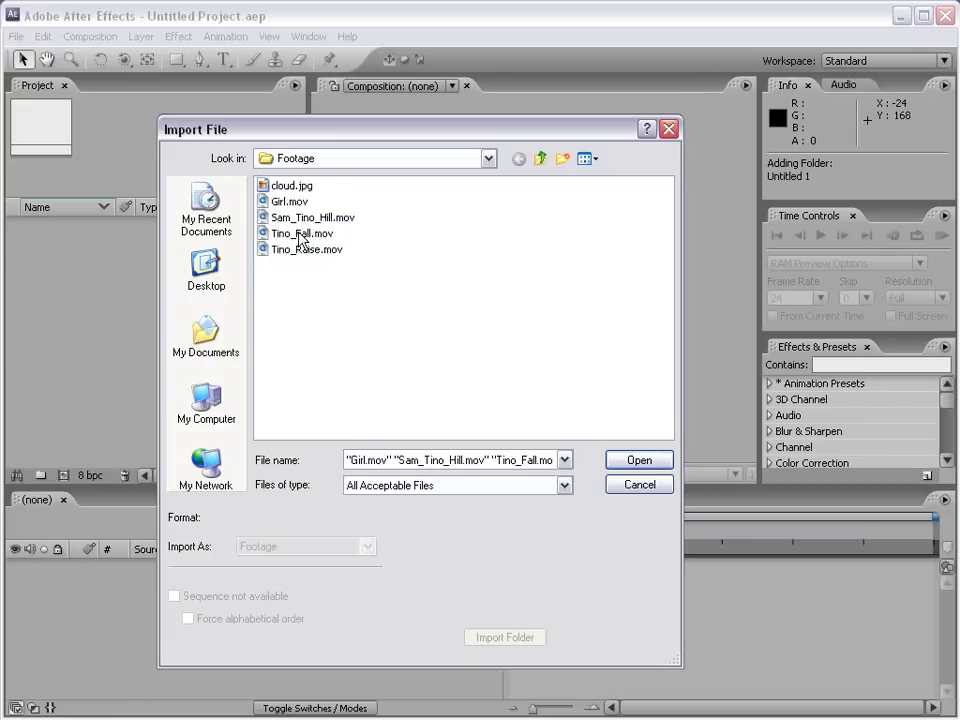
{"action": "left_click", "coordinate": [285, 204]}
{"action": "left_click", "coordinate": [292, 234], "text": "ctrl"}
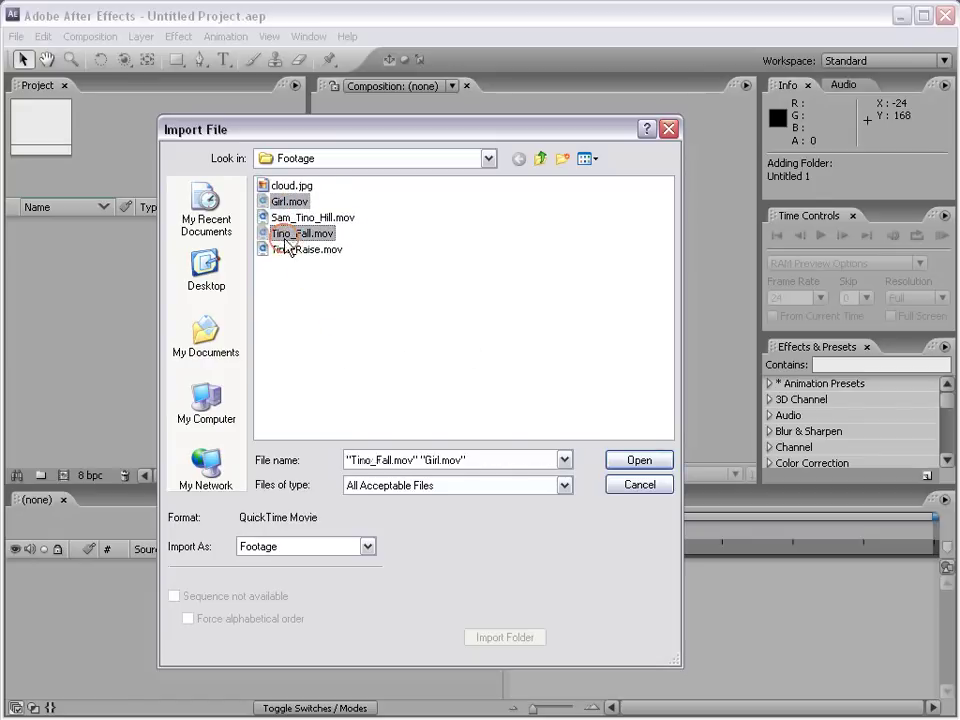
{"action": "left_click", "coordinate": [289, 250], "text": "ctrl"}
{"action": "left_click", "coordinate": [324, 281]}
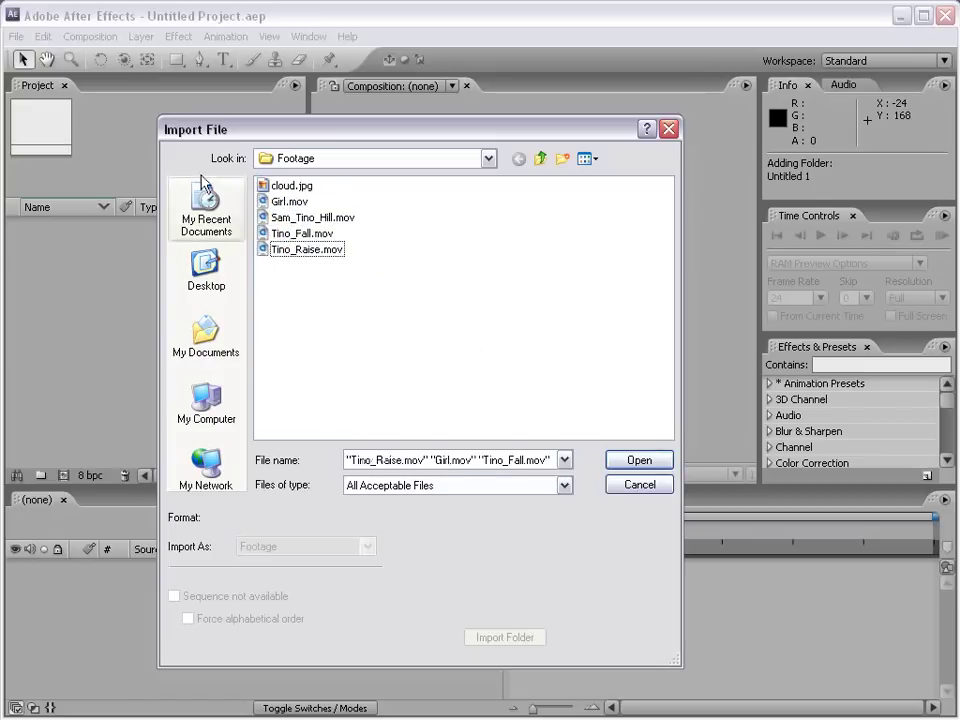
{"action": "left_click", "coordinate": [281, 187]}
{"action": "left_click", "coordinate": [290, 251], "text": "shift"}
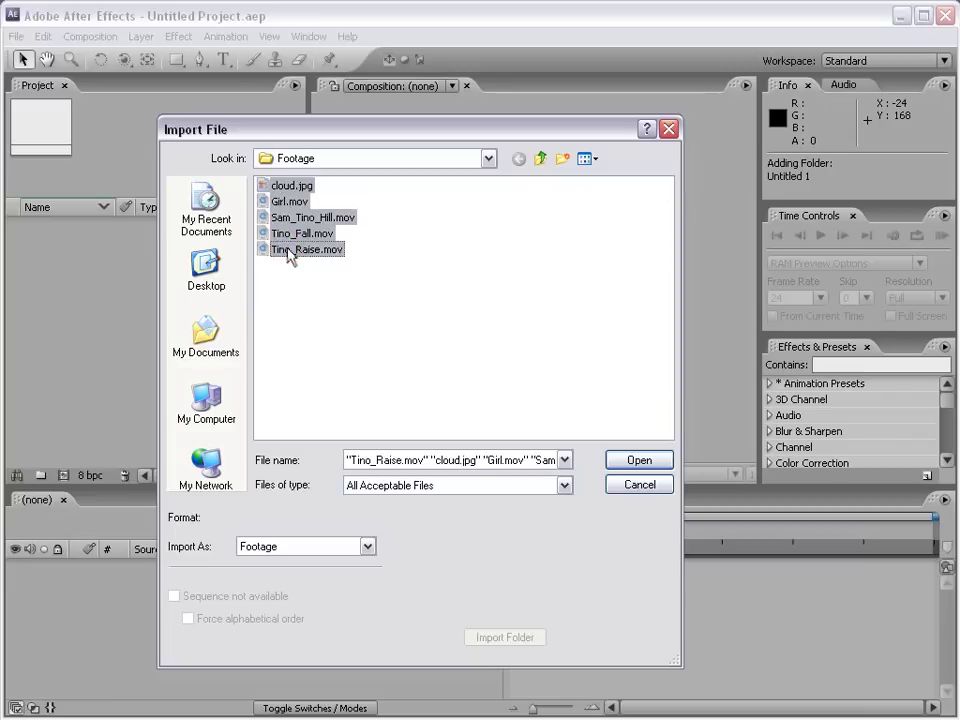
{"action": "left_click", "coordinate": [280, 218]}
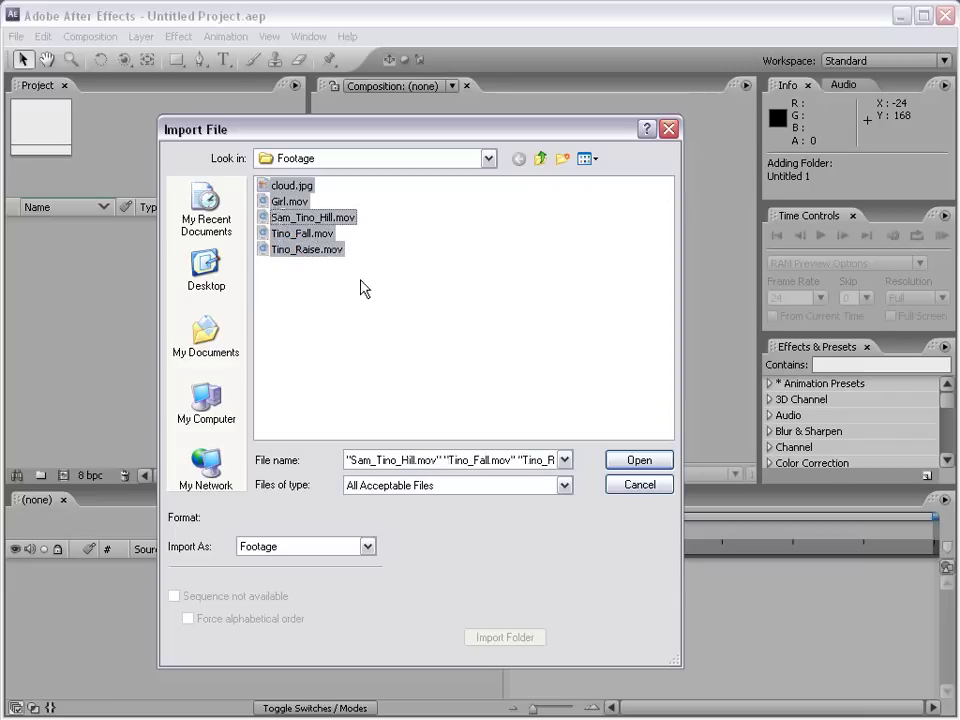
{"action": "left_click", "coordinate": [330, 216], "text": "ctrl"}
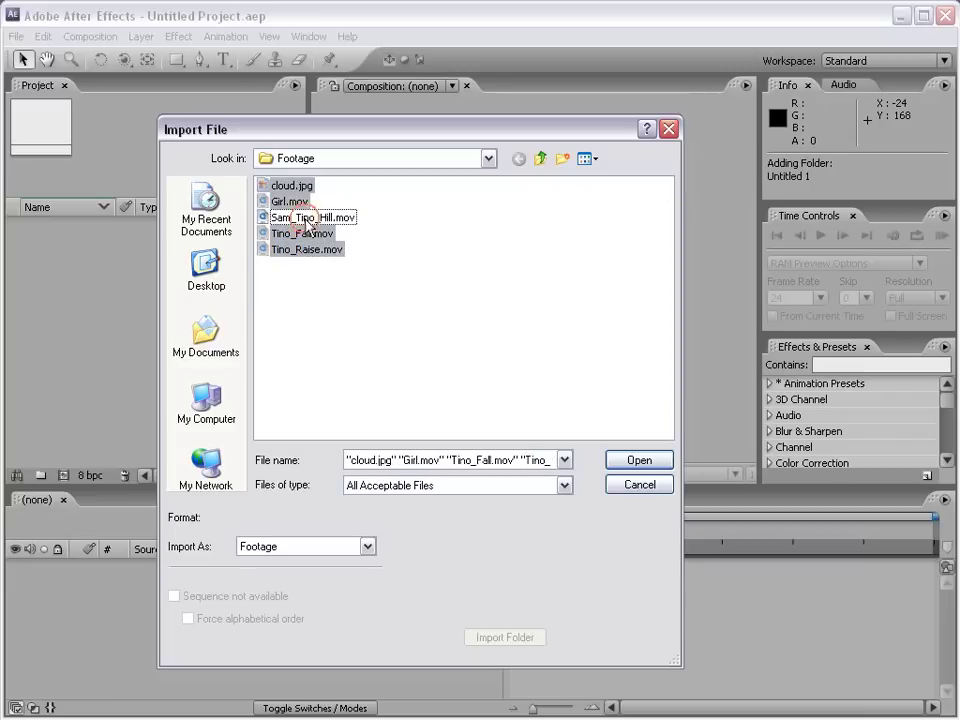
{"action": "left_click", "coordinate": [333, 279]}
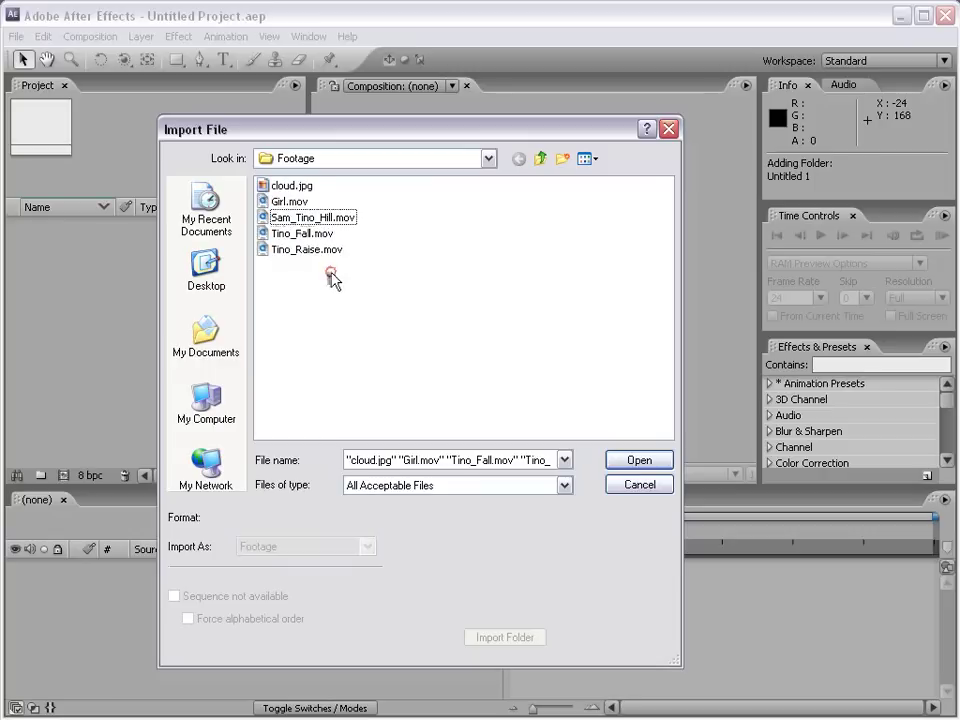
- Import the whole Footage folder from AE_TRAINING and expand it in the project
{"action": "left_click", "coordinate": [541, 159]}
{"action": "left_click", "coordinate": [289, 202]}
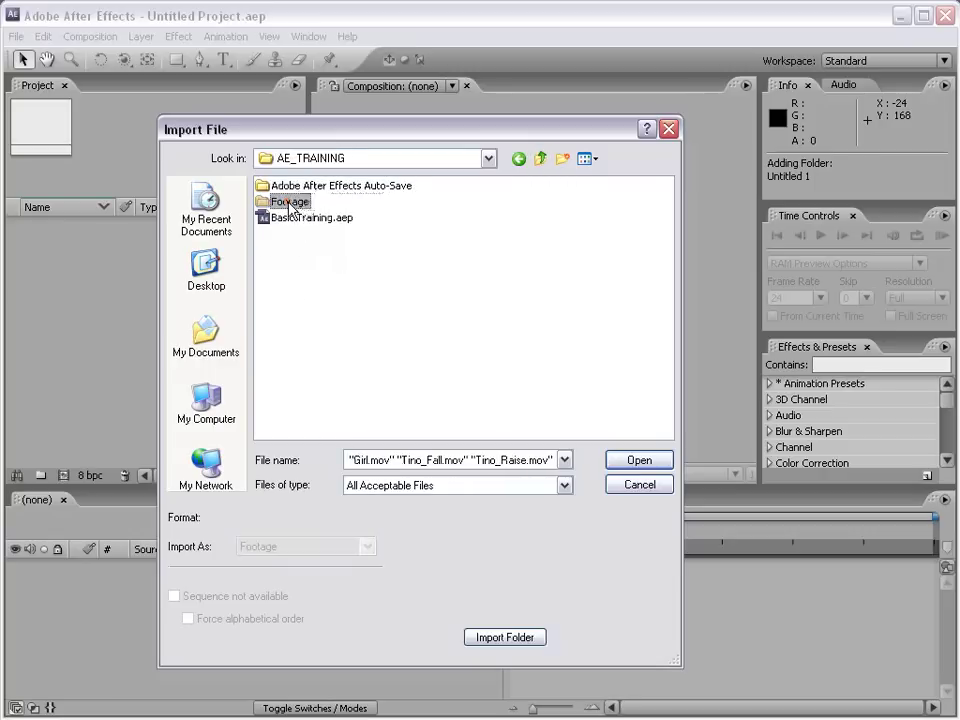
{"action": "left_click", "coordinate": [491, 638]}
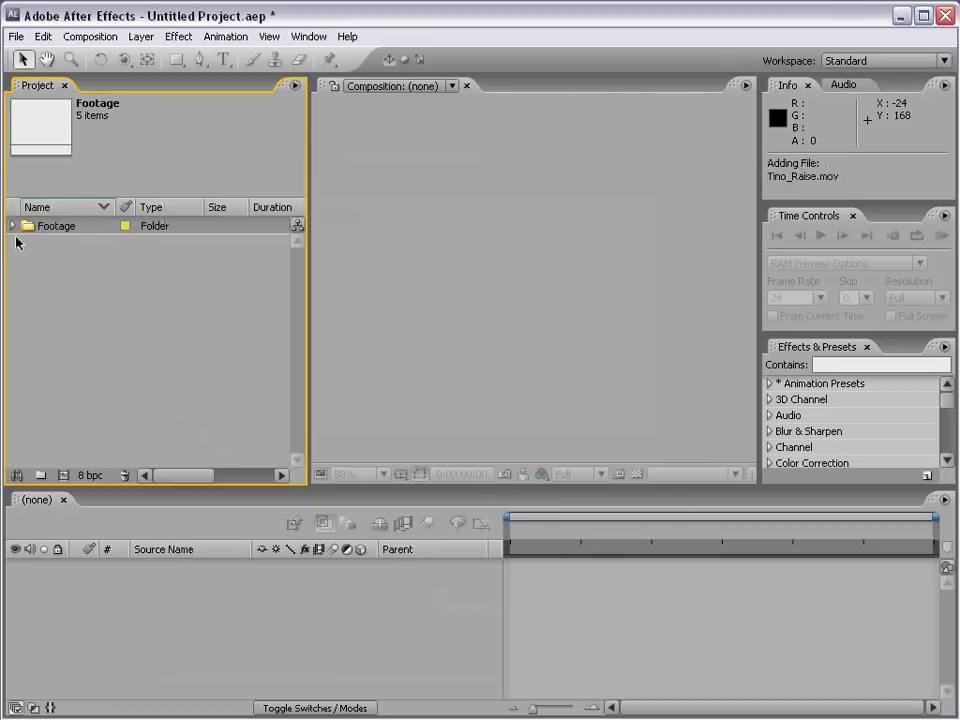
{"action": "left_click", "coordinate": [11, 228]}
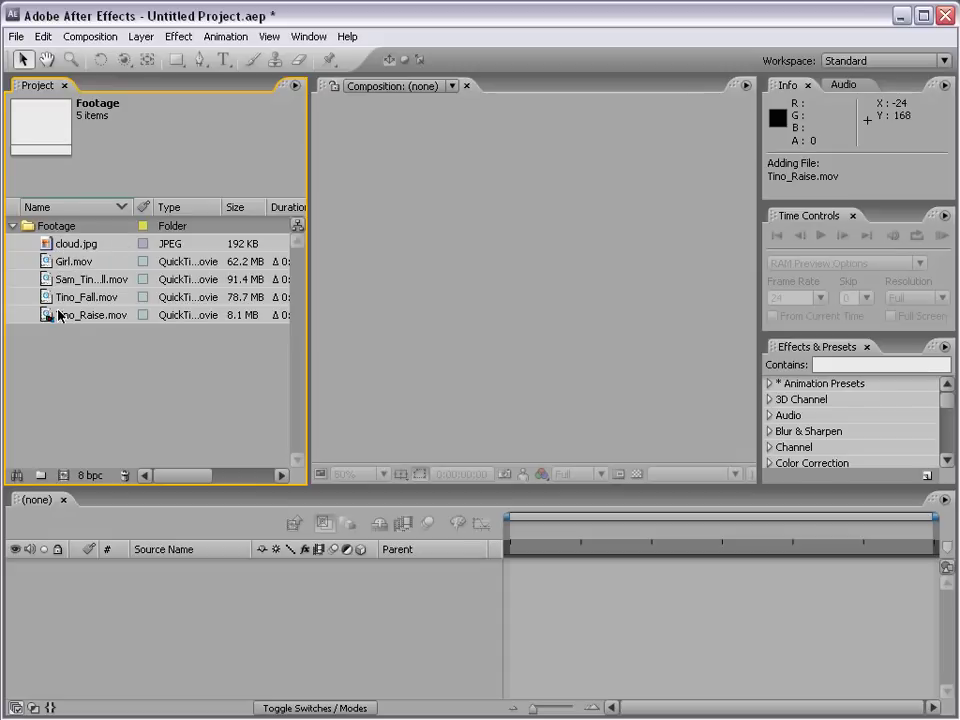
- Create a project folder named Images and move it out of the Footage folder to the root level
{"action": "left_click", "coordinate": [40, 476]}
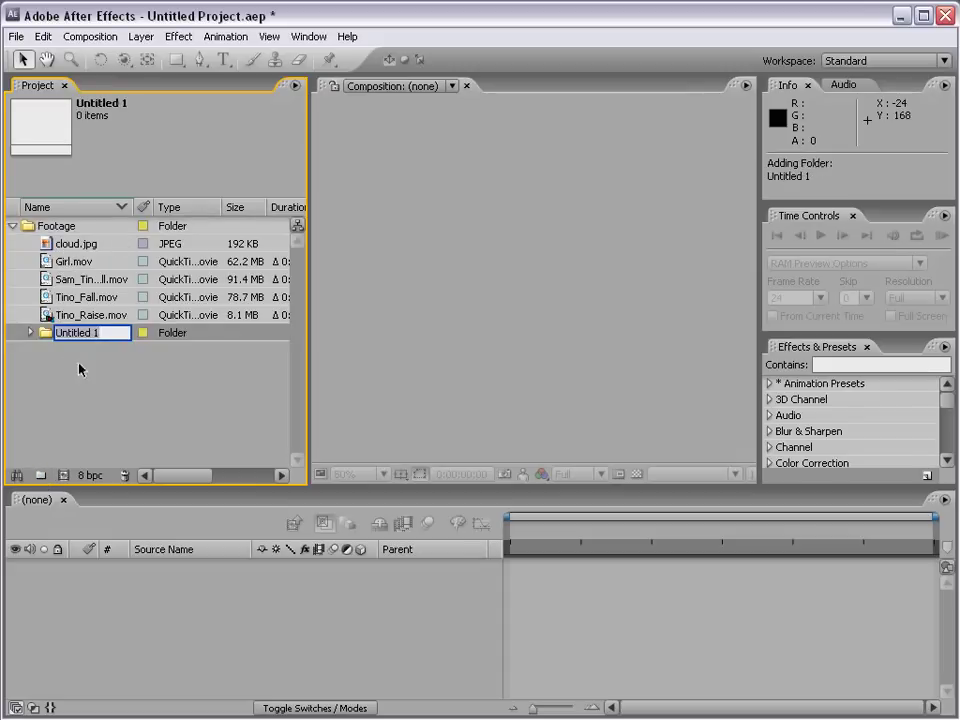
{"action": "key", "text": "Home"}
{"action": "type", "text": "Images"}
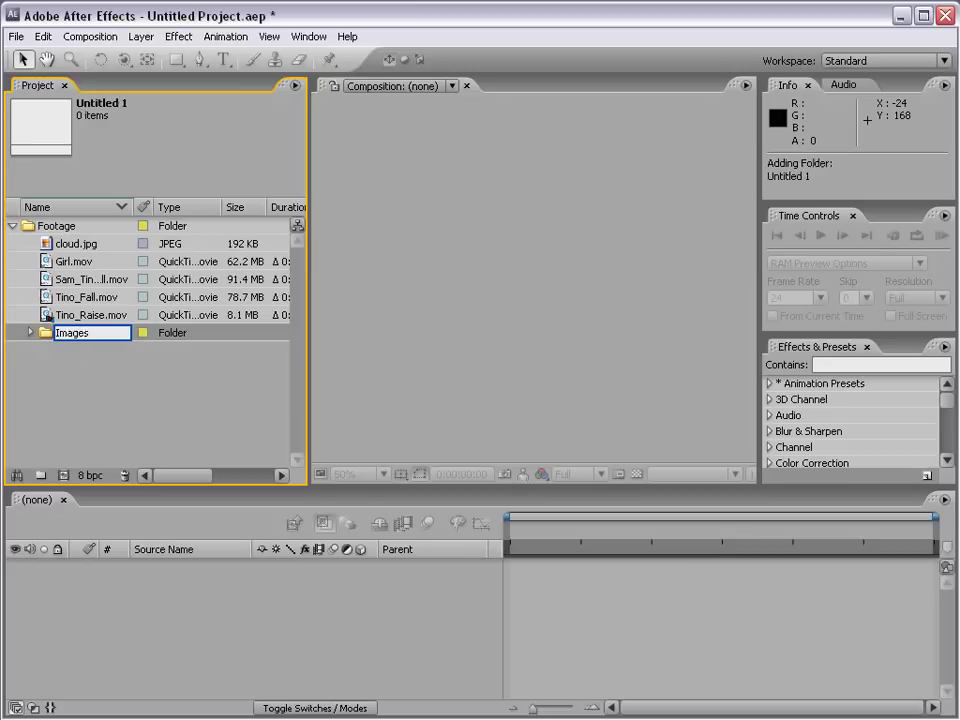
{"action": "key", "text": "Return"}
{"action": "left_click", "coordinate": [47, 281]}
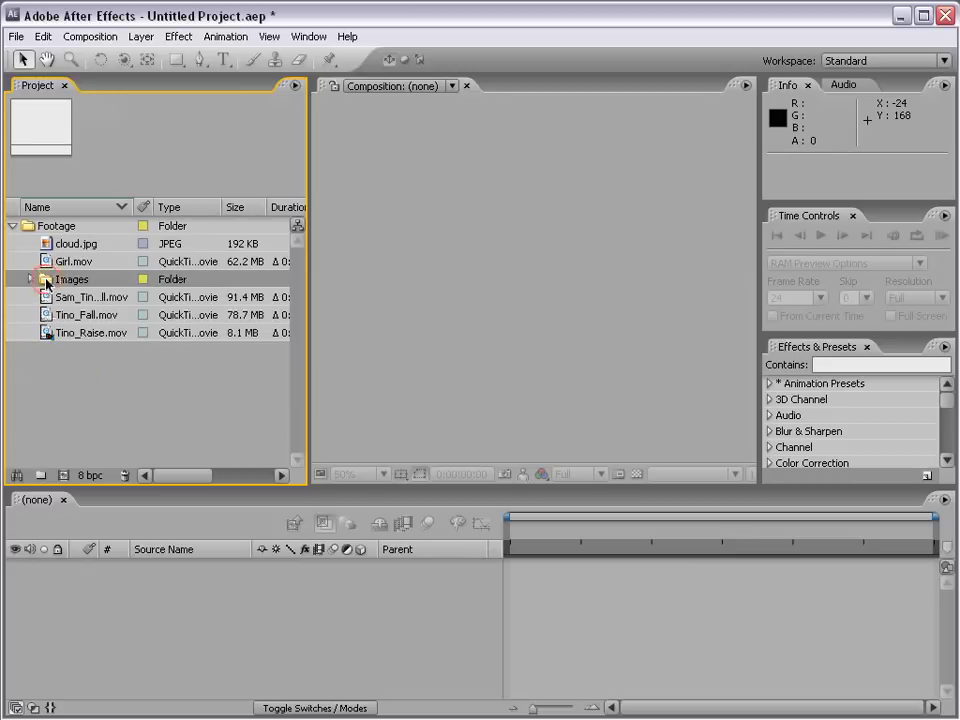
{"action": "left_click_drag", "start_coordinate": [47, 281], "coordinate": [32, 396]}
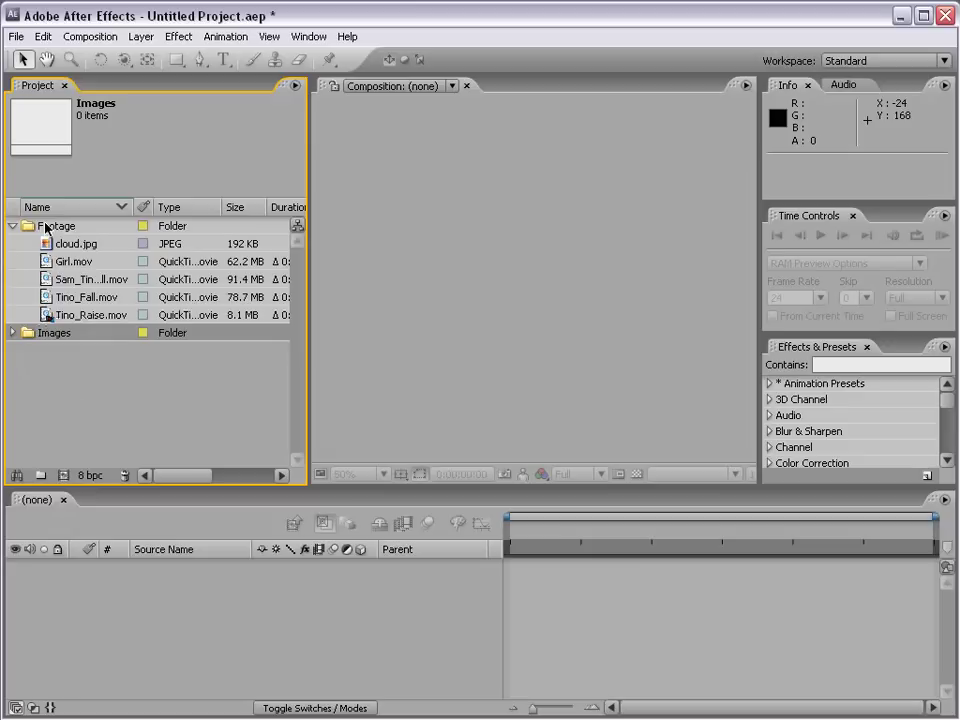
- Expand the Images folder and move cloud.jpg into it from the Footage folder
{"action": "left_click", "coordinate": [12, 332]}
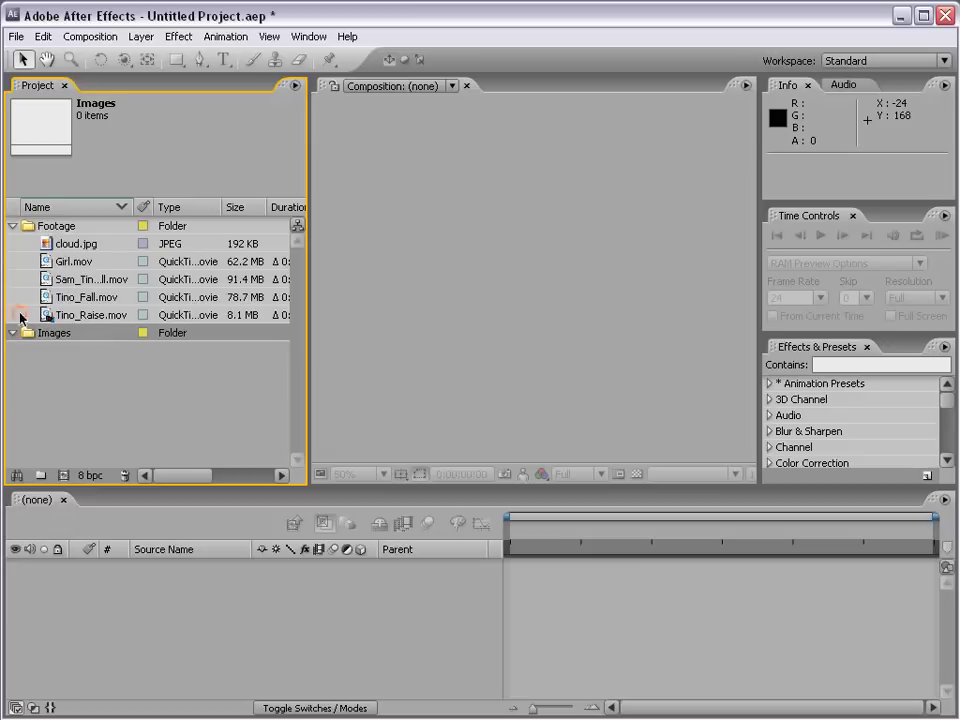
{"action": "left_click", "coordinate": [72, 248]}
{"action": "left_click_drag", "start_coordinate": [70, 248], "coordinate": [50, 333]}
{"action": "left_click", "coordinate": [90, 402]}
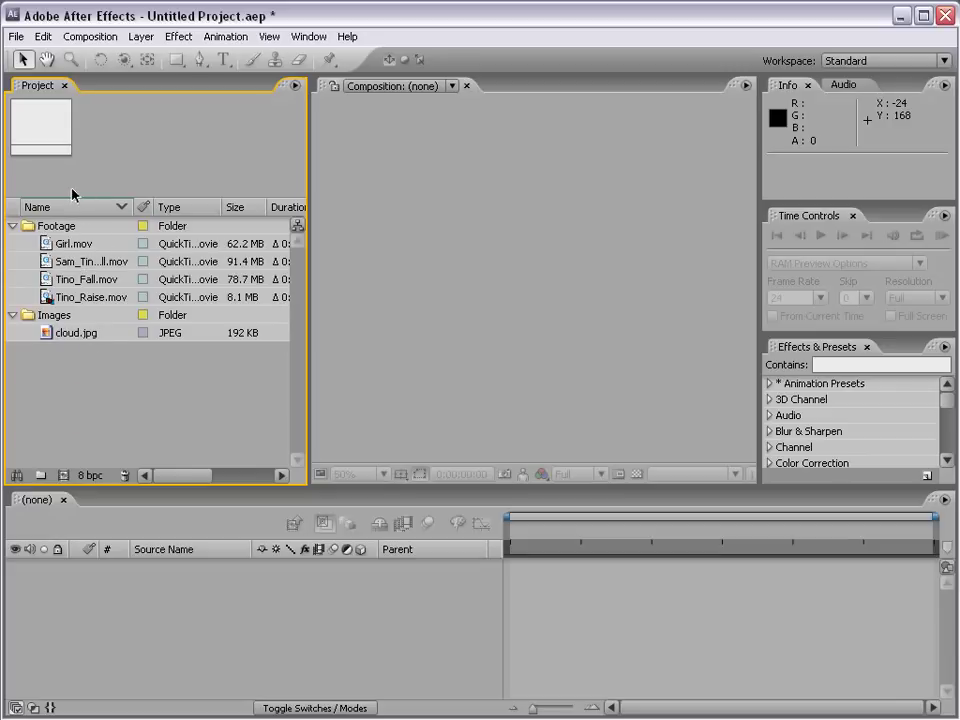
- Rename the Girl.mov footage item as Mall Video
{"action": "left_click", "coordinate": [68, 246]}
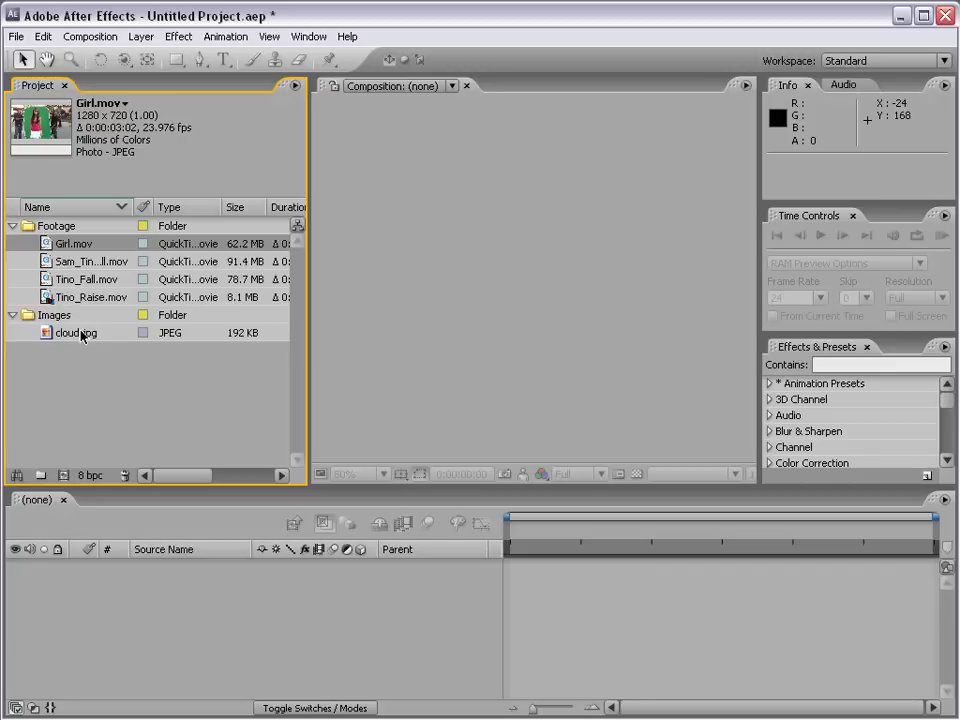
{"action": "key", "text": "Return"}
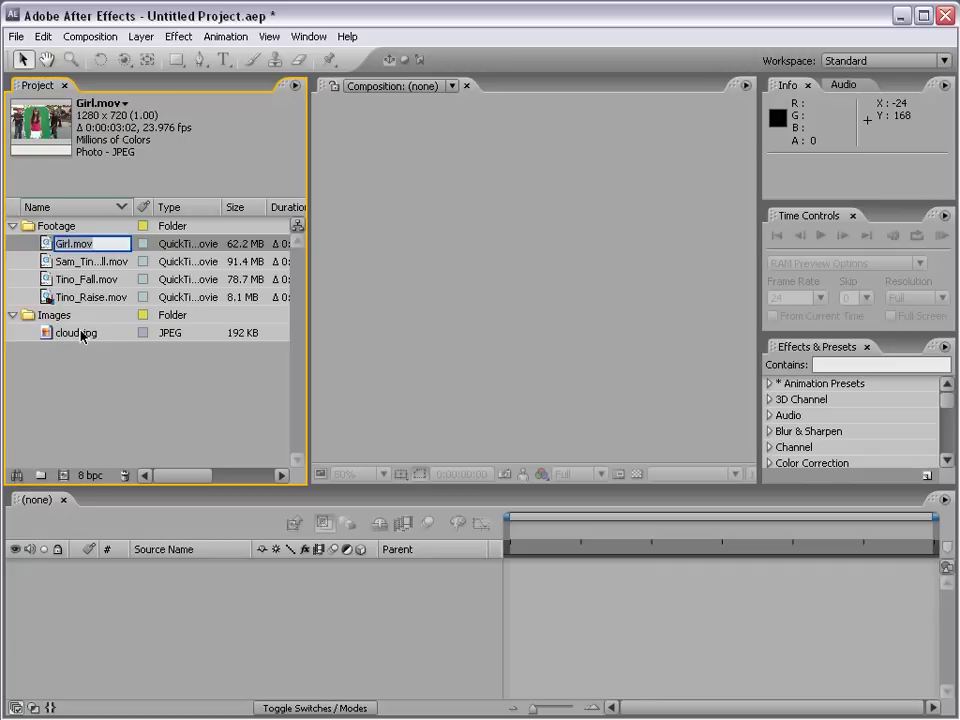
{"action": "type", "text": "Mall Video"}
{"action": "key", "text": "Return"}
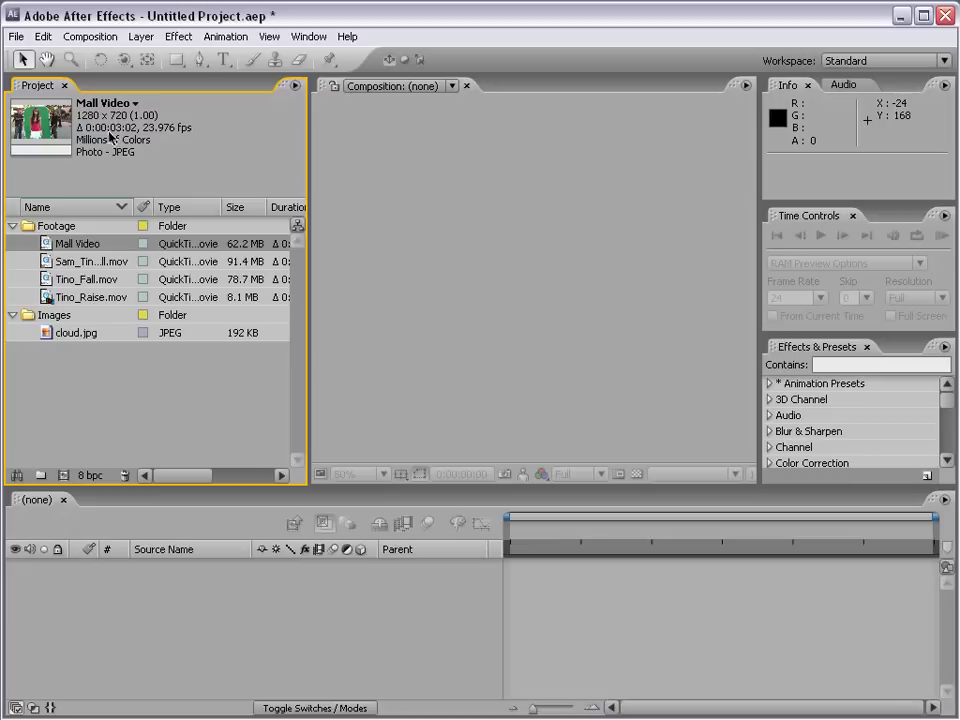
- Open the main footage interpretation settings for Mall Video and conform its frame rate to 30 frames per second
{"action": "right_click", "coordinate": [47, 243]}
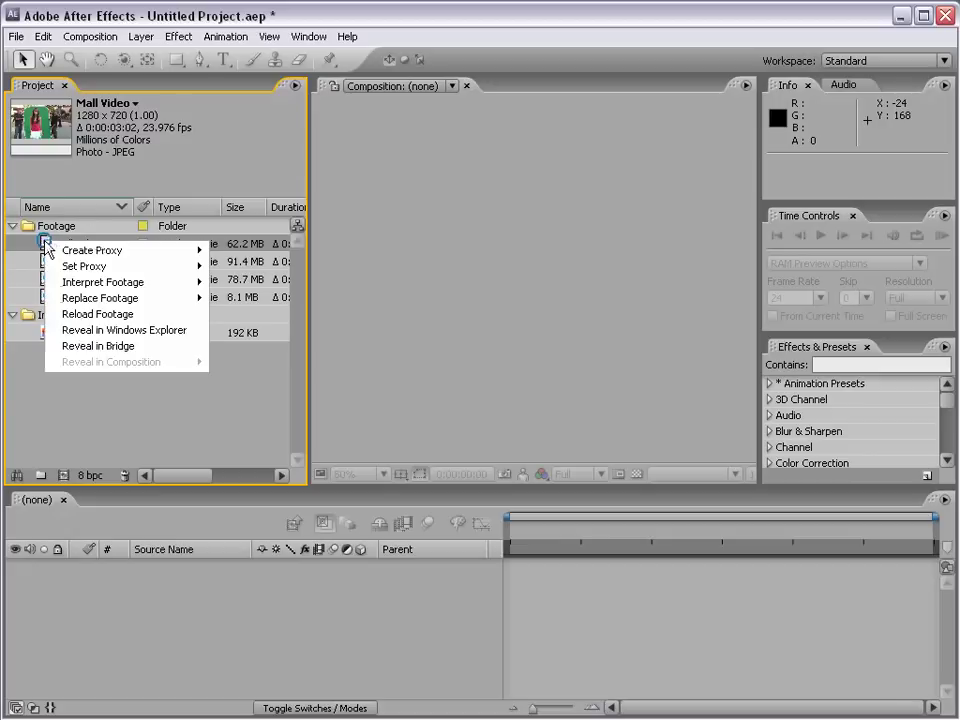
{"action": "mouse_move", "coordinate": [129, 281]}
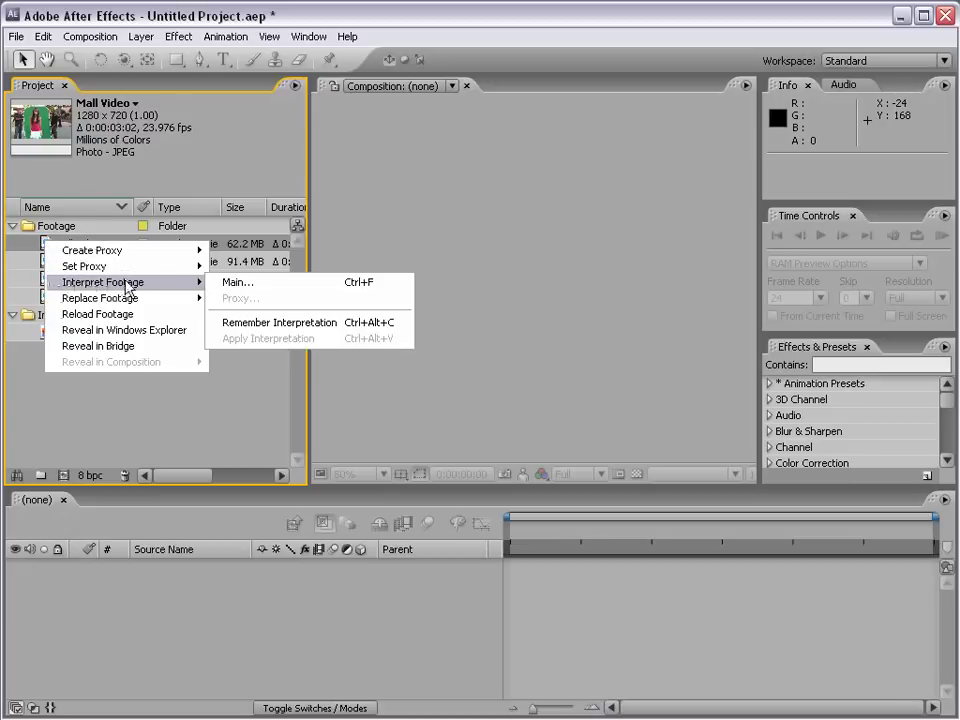
{"action": "left_click", "coordinate": [266, 288]}
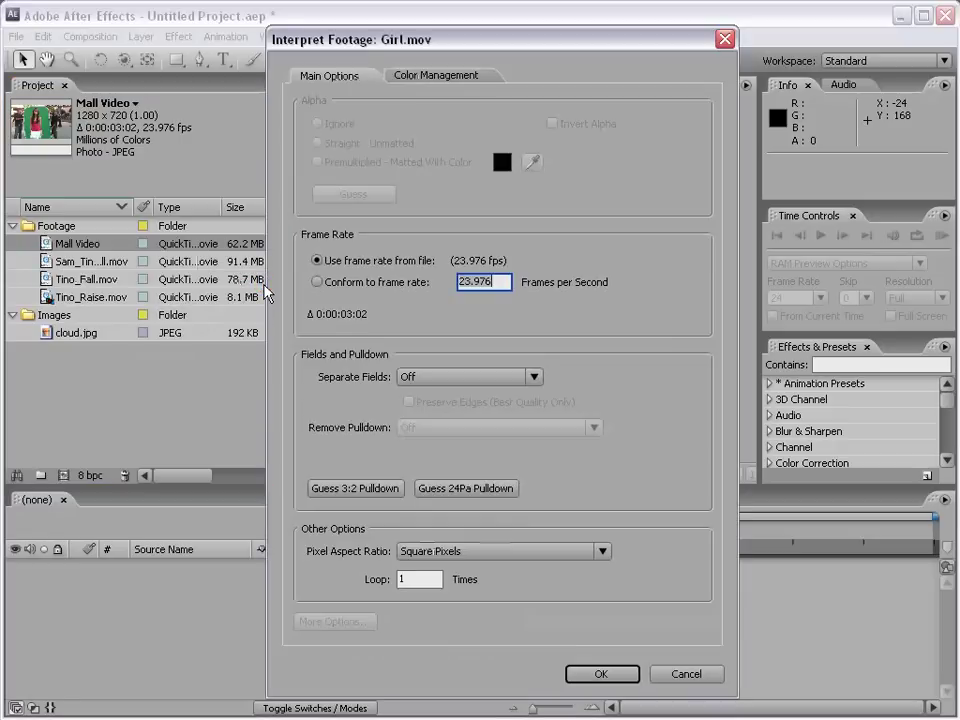
{"action": "left_click_drag", "start_coordinate": [370, 48], "coordinate": [355, 53]}
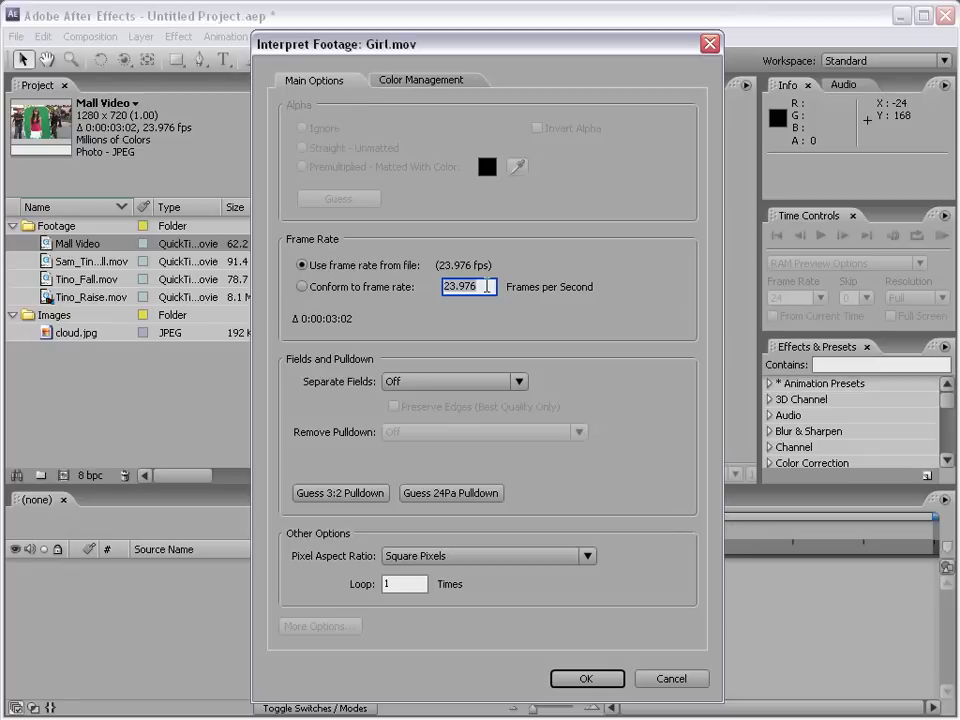
{"action": "left_click", "coordinate": [303, 288]}
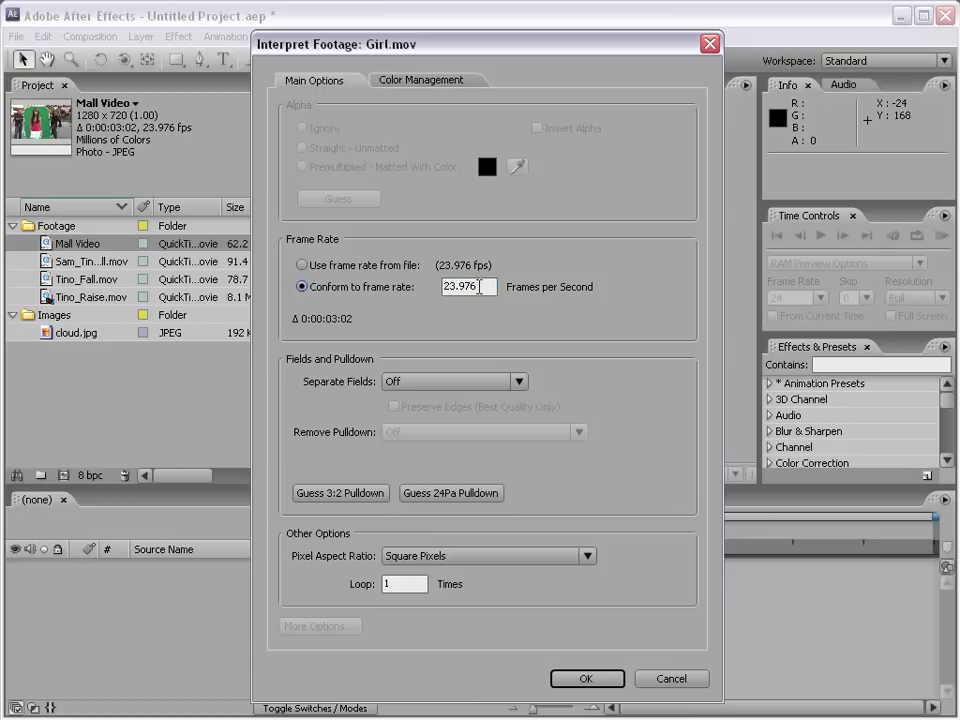
{"action": "type", "text": "30"}
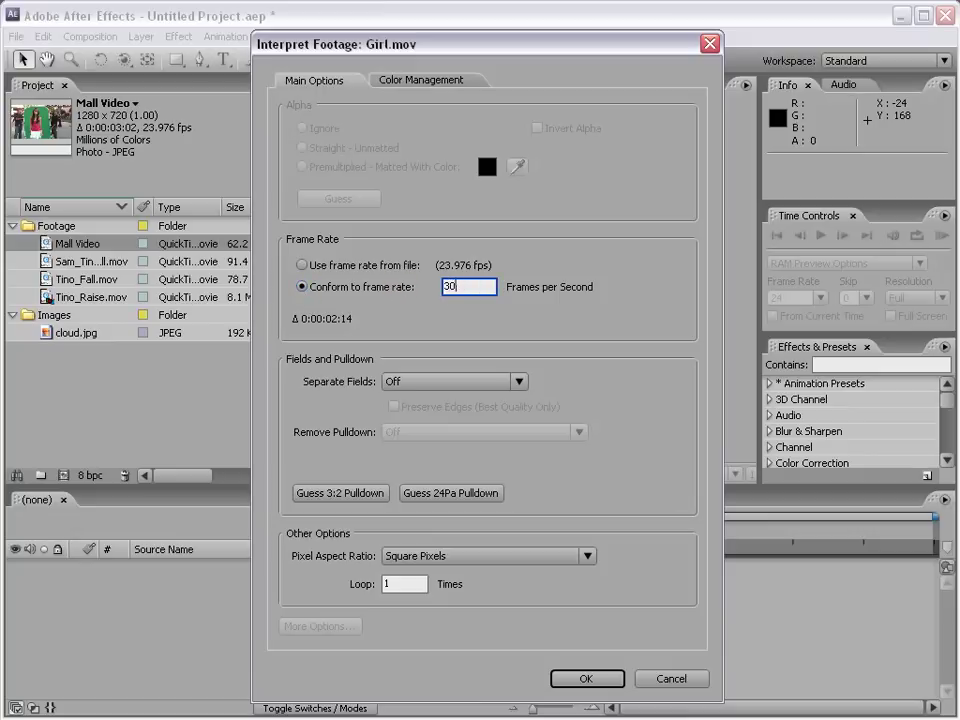
{"action": "left_click", "coordinate": [445, 381]}
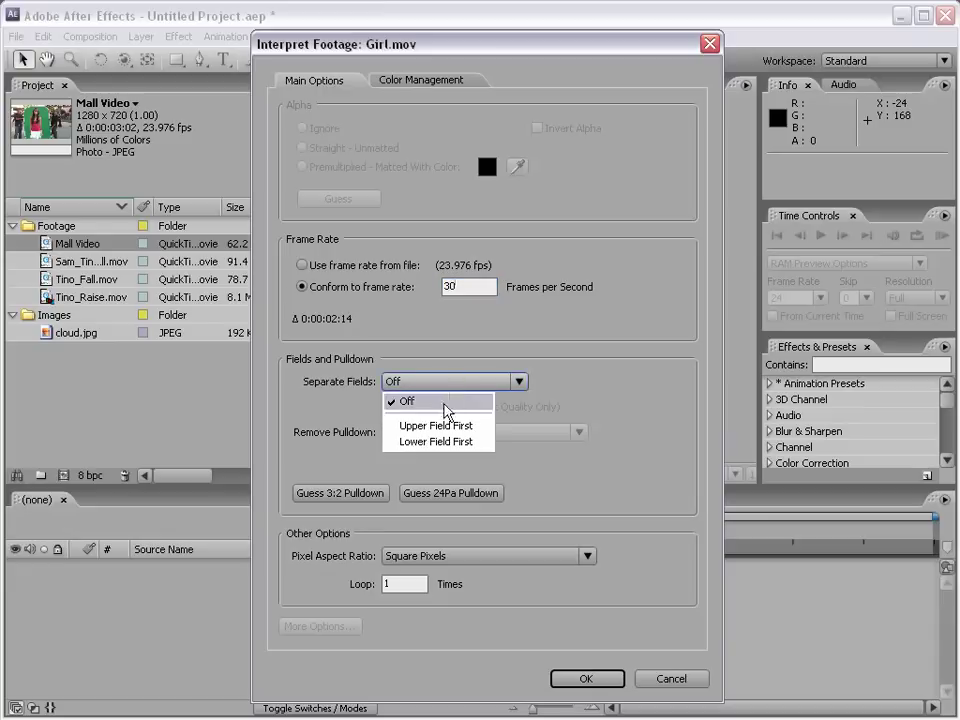
{"action": "left_click", "coordinate": [428, 368]}
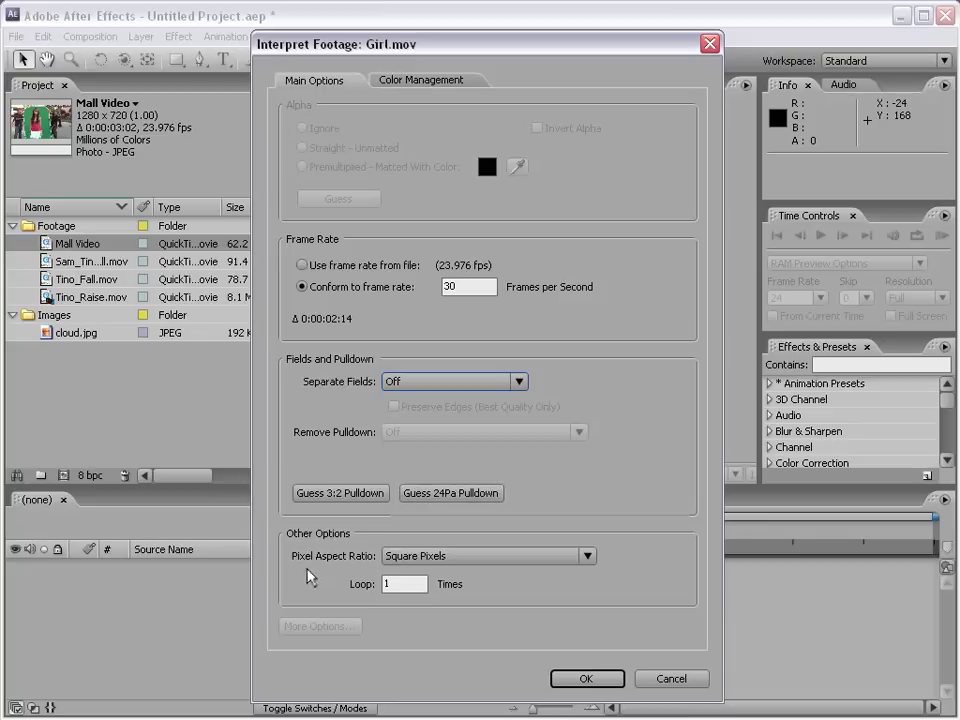
- Review the pixel aspect ratio choices and color management settings for Mall Video, and close its footage interpretation without applying changes
{"action": "left_click", "coordinate": [440, 560]}
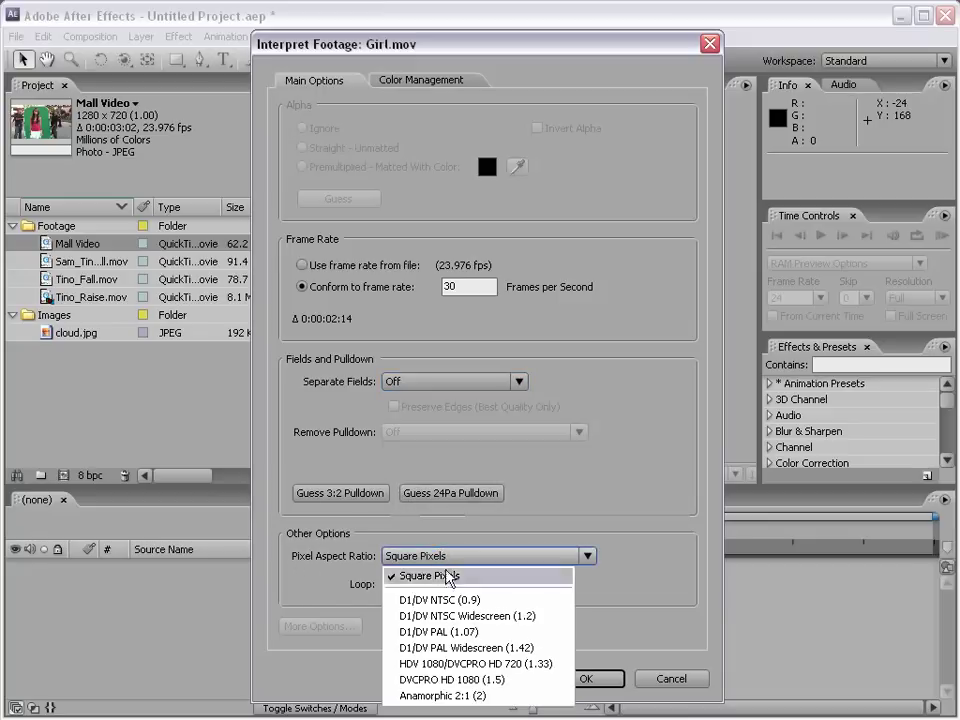
{"action": "left_click", "coordinate": [430, 576]}
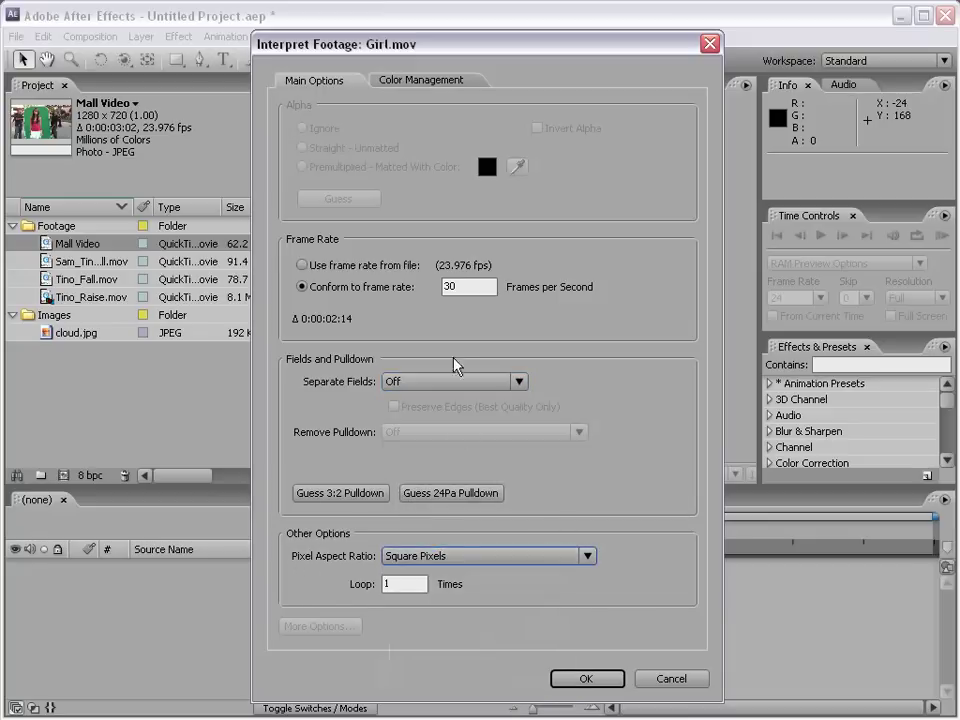
{"action": "left_click", "coordinate": [418, 82]}
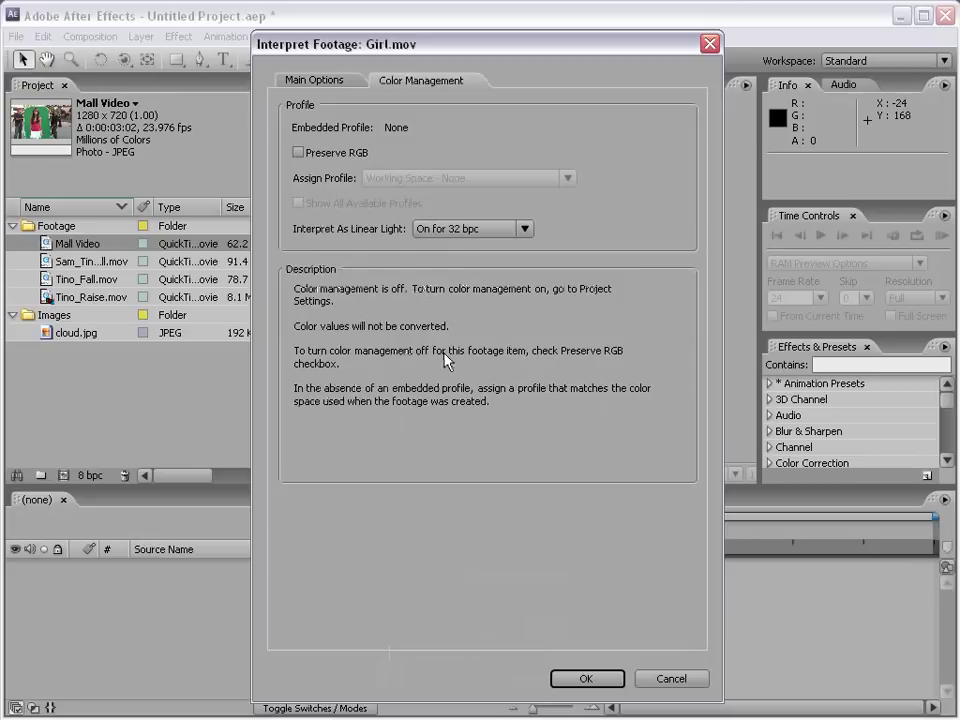
{"action": "left_click", "coordinate": [671, 679]}
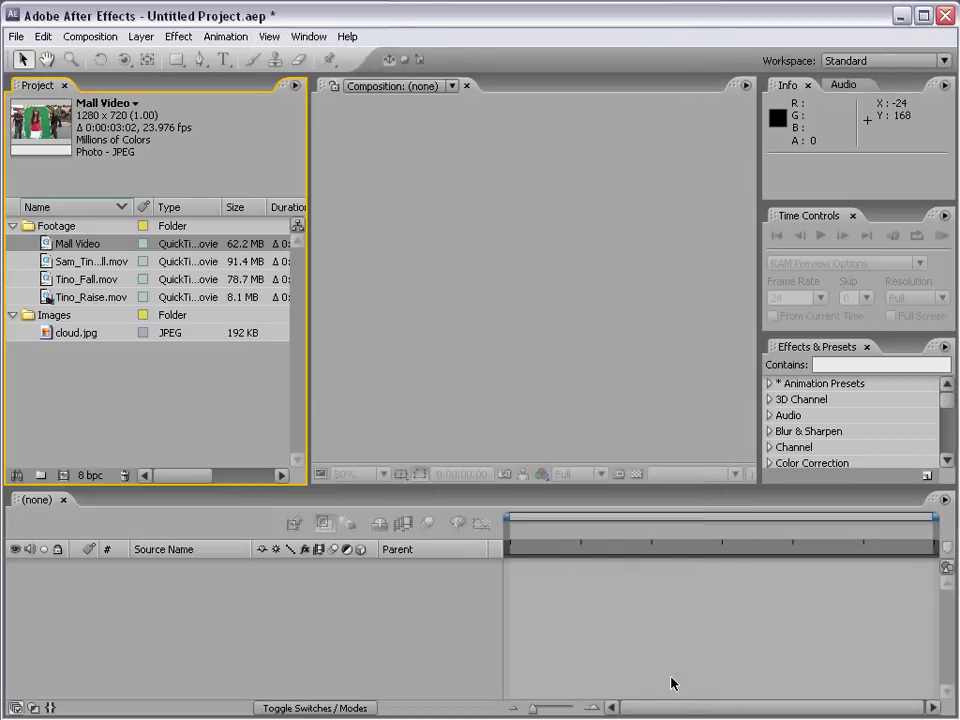
- Check the Replace Footage options for Mall Video, reveal its source file in Windows Explorer, and return to the After Effects project
{"action": "right_click", "coordinate": [59, 251]}
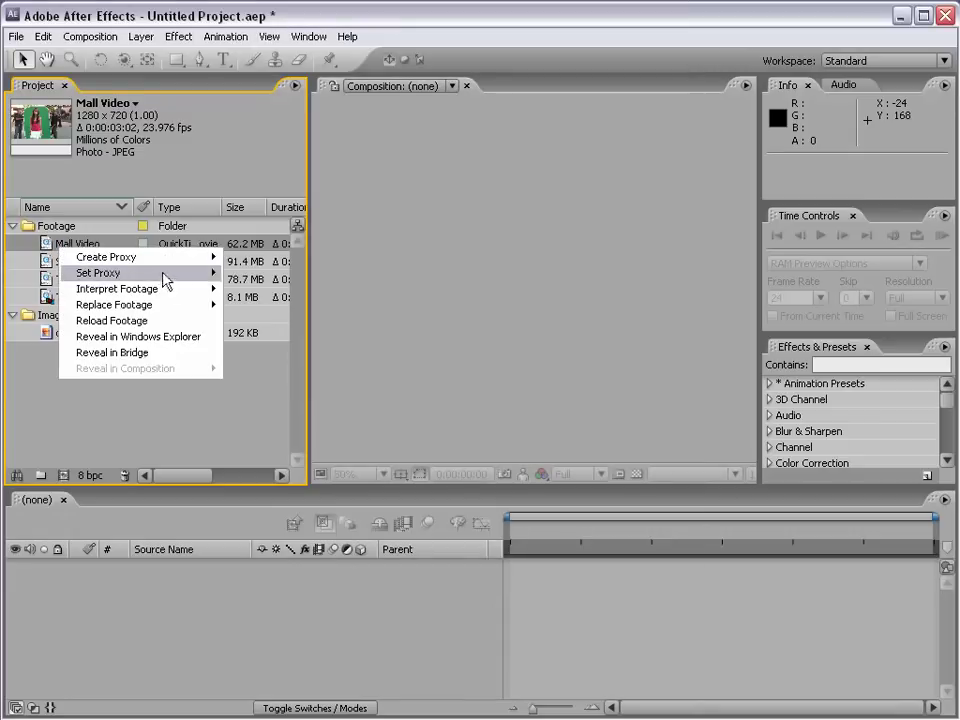
{"action": "mouse_move", "coordinate": [114, 304]}
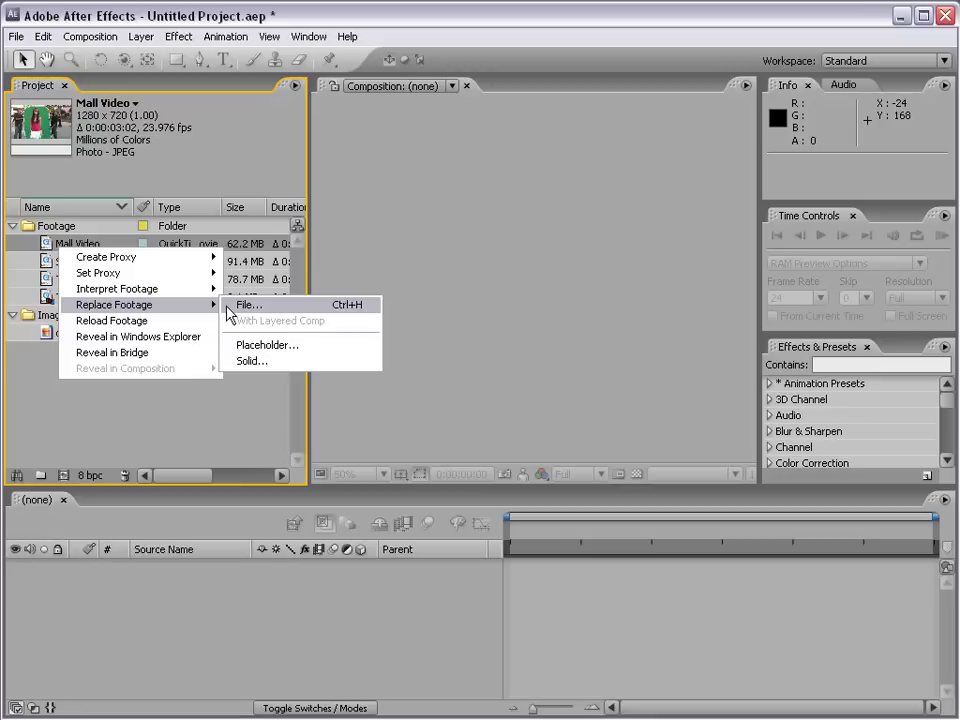
{"action": "mouse_move", "coordinate": [187, 310]}
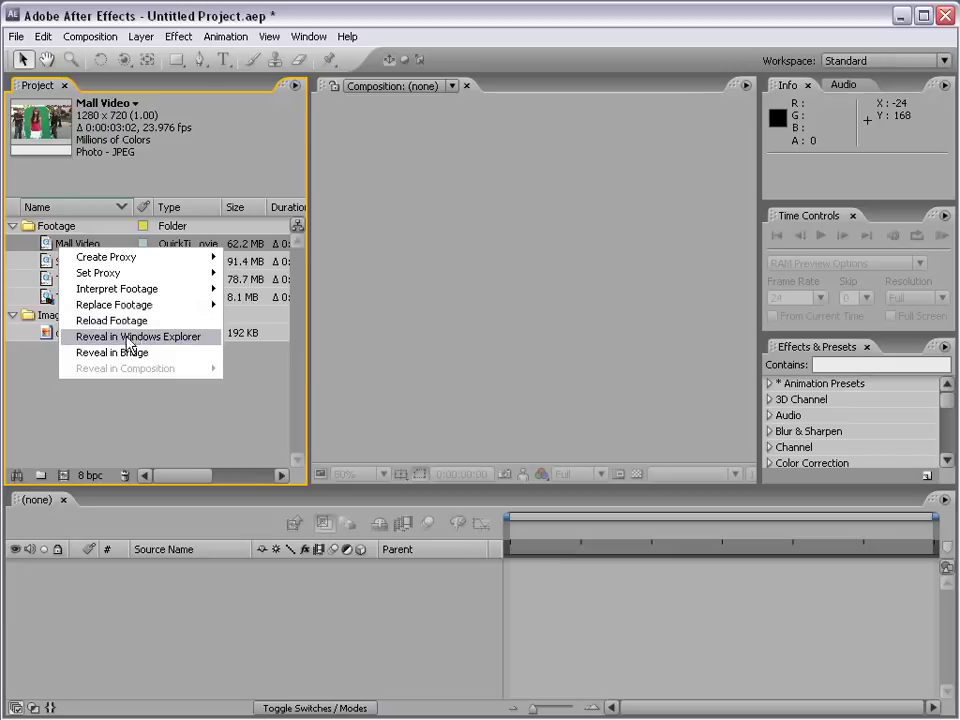
{"action": "left_click", "coordinate": [177, 338]}
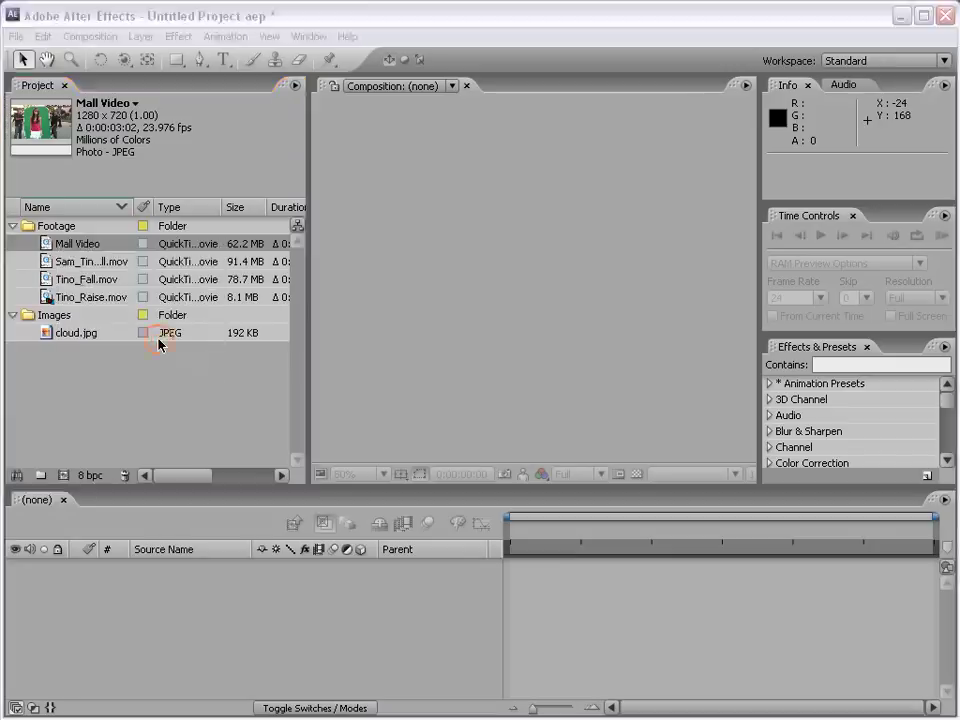
{"action": "left_click_drag", "start_coordinate": [396, 165], "coordinate": [284, 116]}
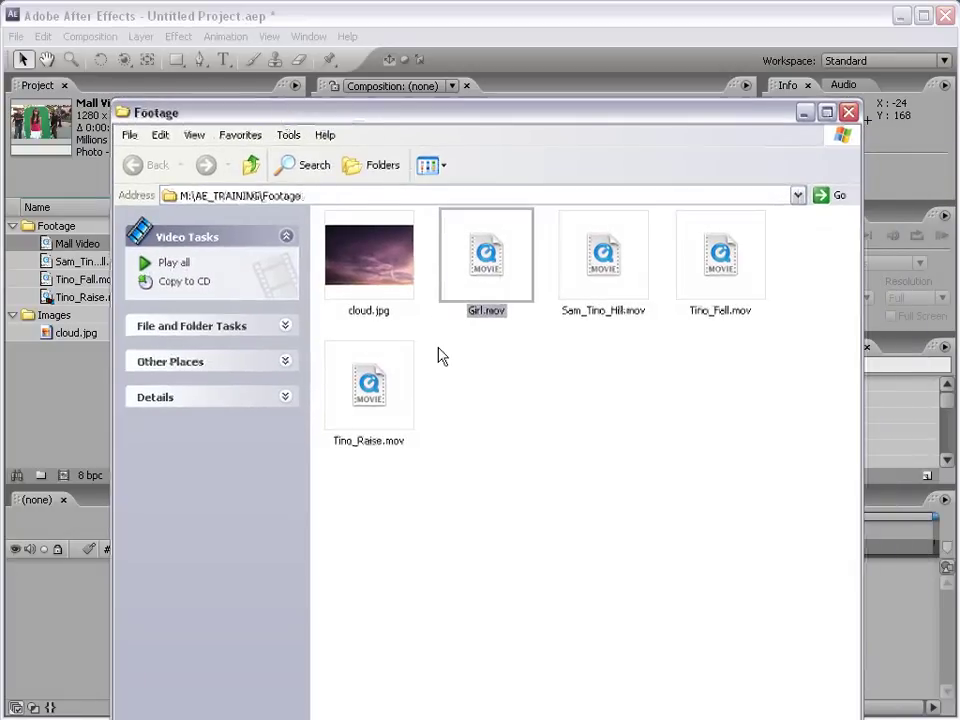
{"action": "left_click", "coordinate": [215, 17]}
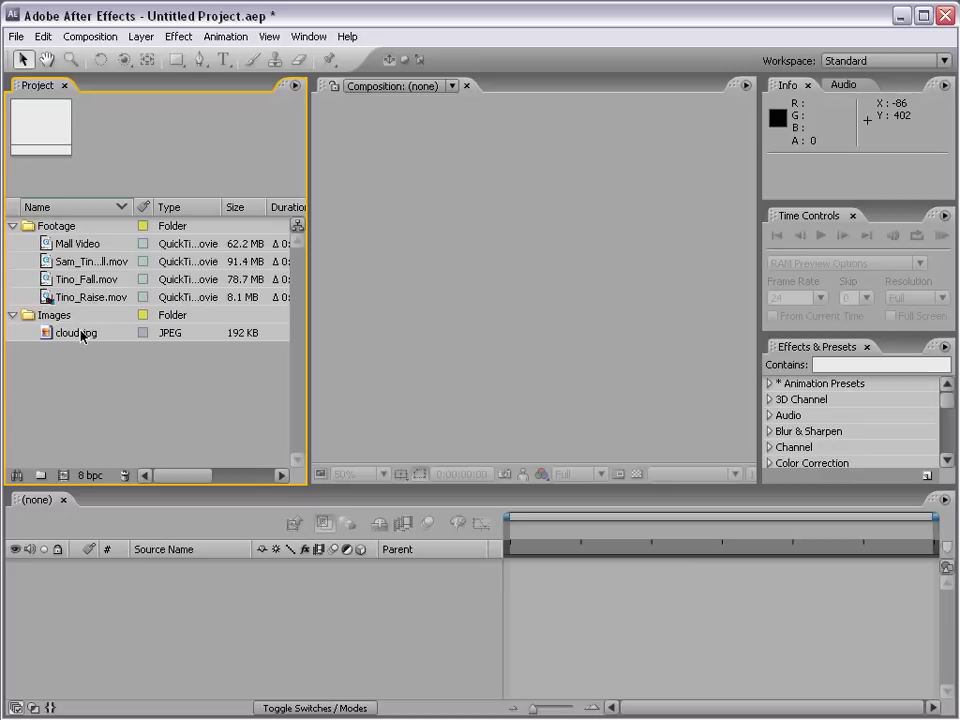
- Start a new composition, review its preset list and advanced settings, and choose the NTSC DV preset
{"action": "left_click", "coordinate": [97, 37]}
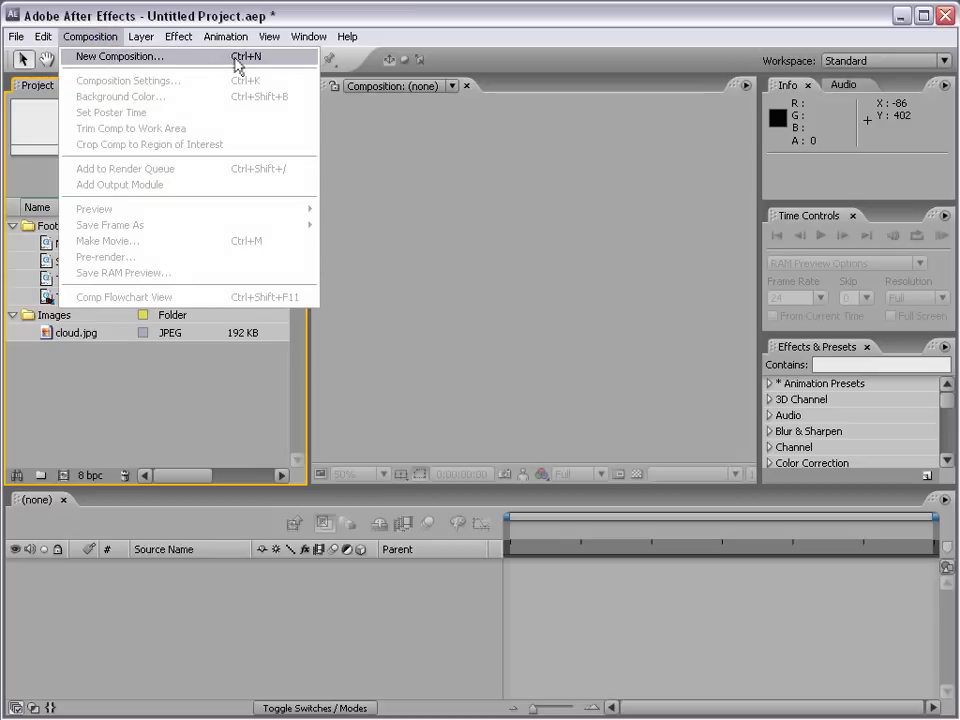
{"action": "left_click", "coordinate": [189, 58]}
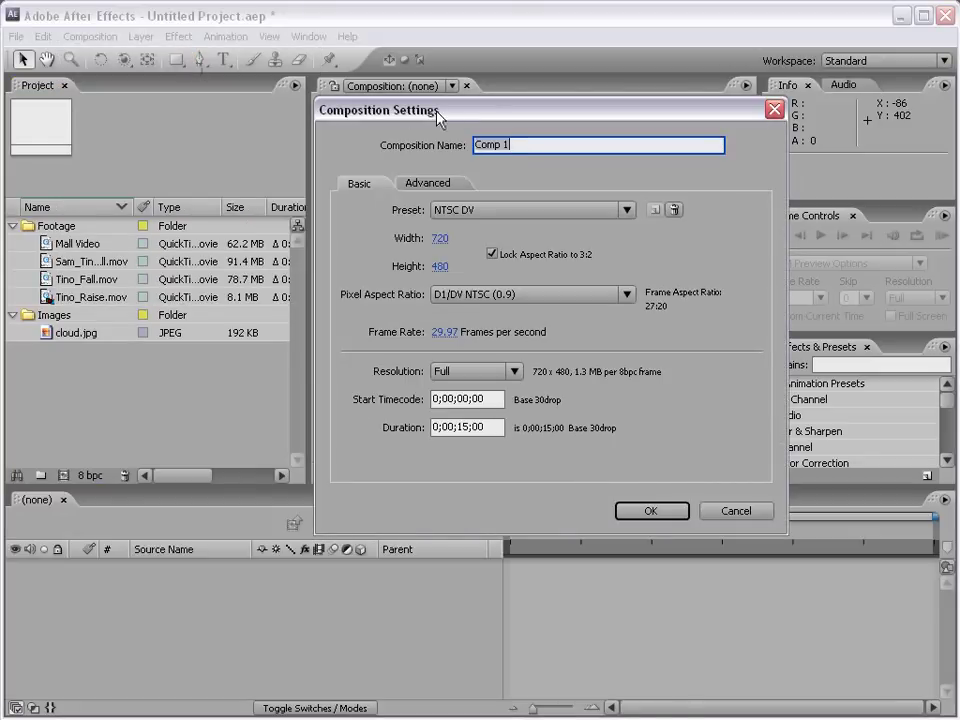
{"action": "left_click_drag", "start_coordinate": [440, 117], "coordinate": [380, 122]}
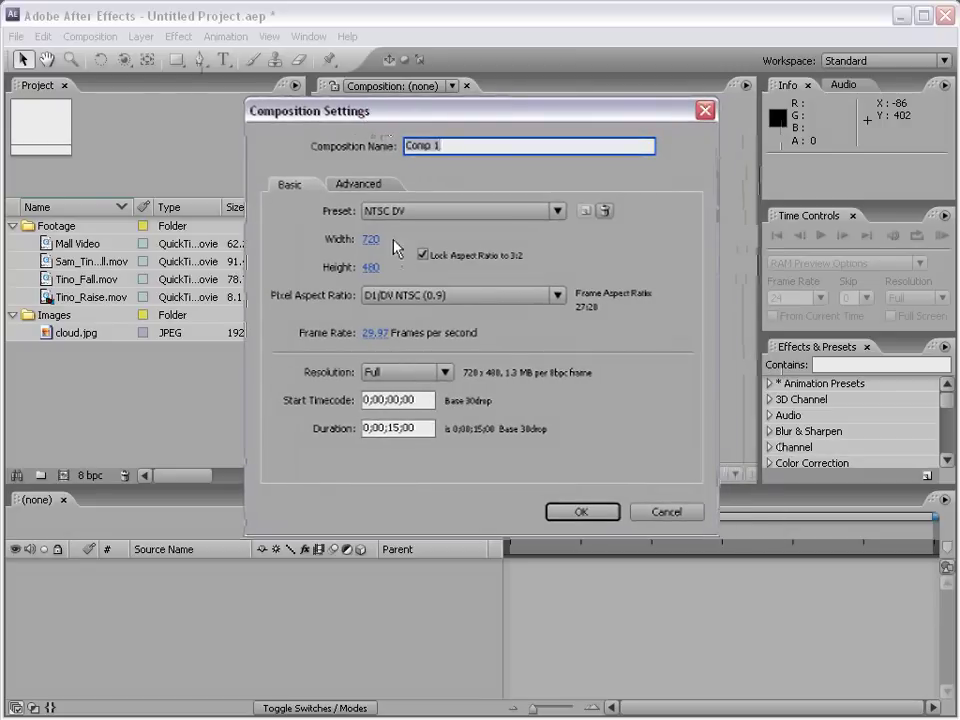
{"action": "left_click", "coordinate": [400, 212]}
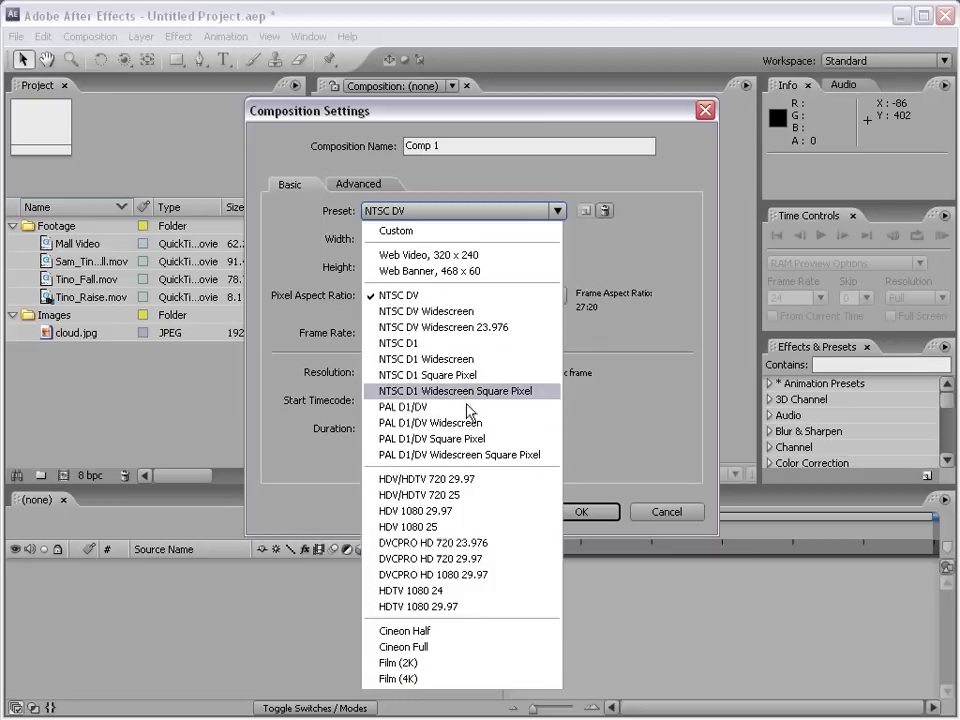
{"action": "left_click", "coordinate": [398, 214]}
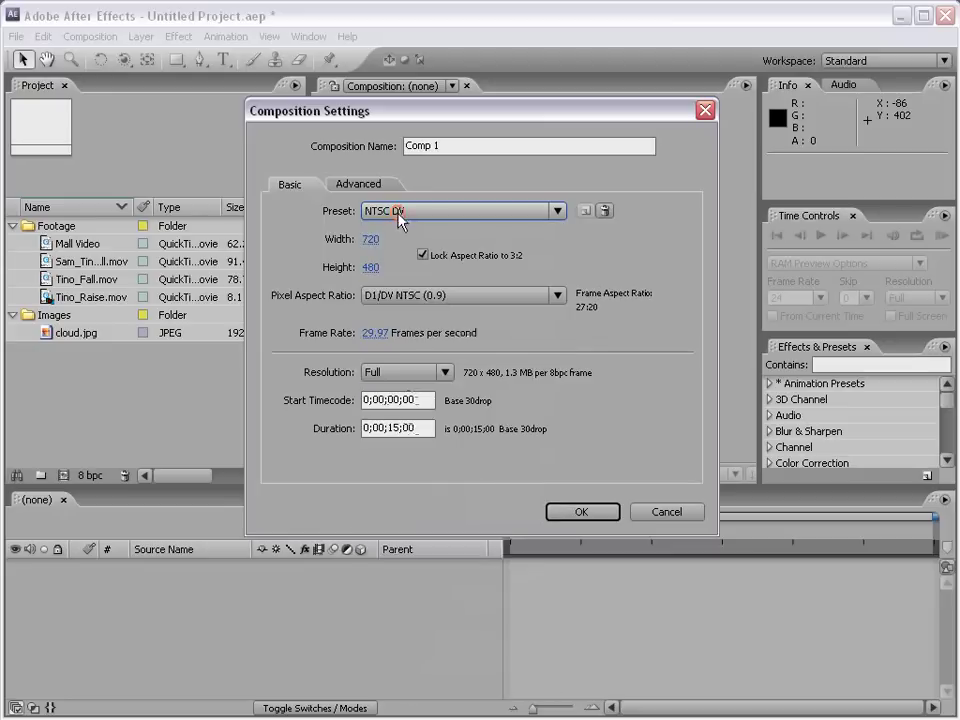
{"action": "left_click", "coordinate": [357, 185]}
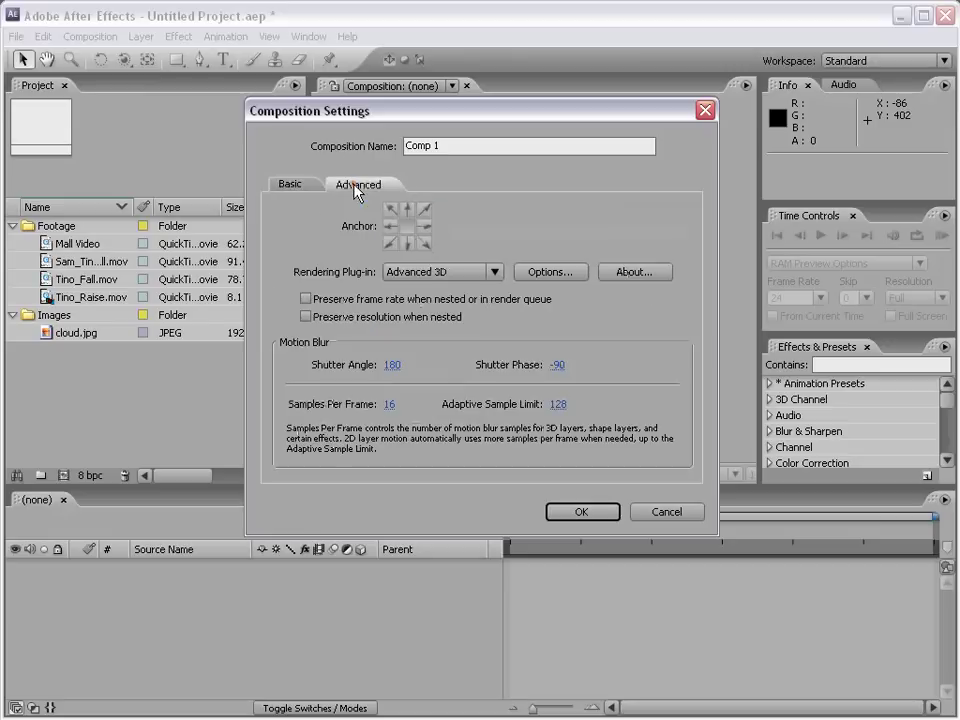
{"action": "left_click", "coordinate": [283, 186]}
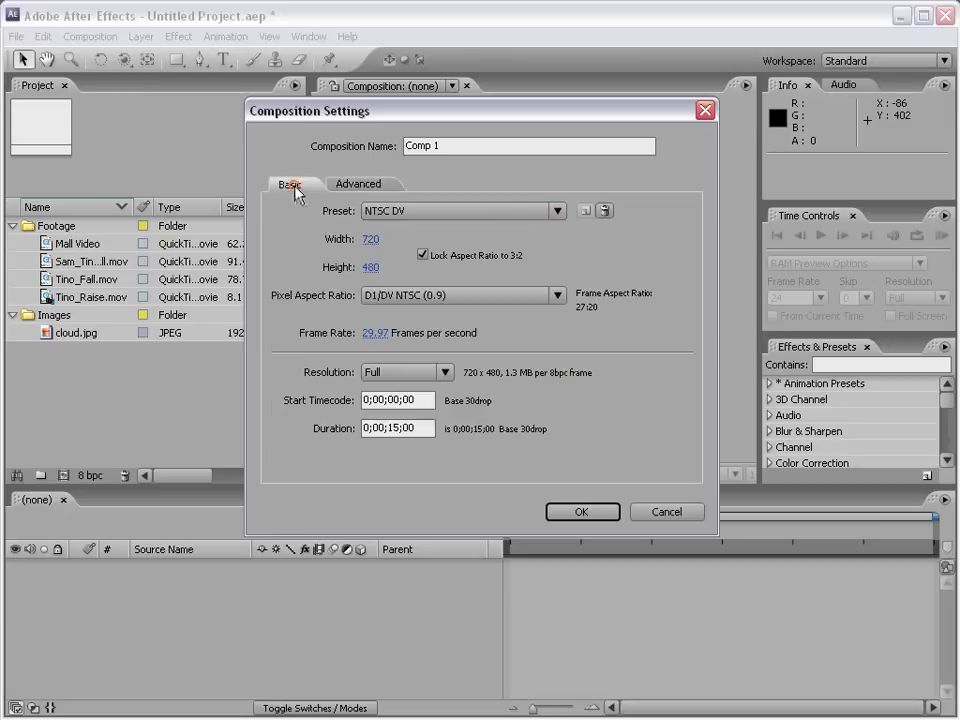
{"action": "left_click", "coordinate": [414, 210]}
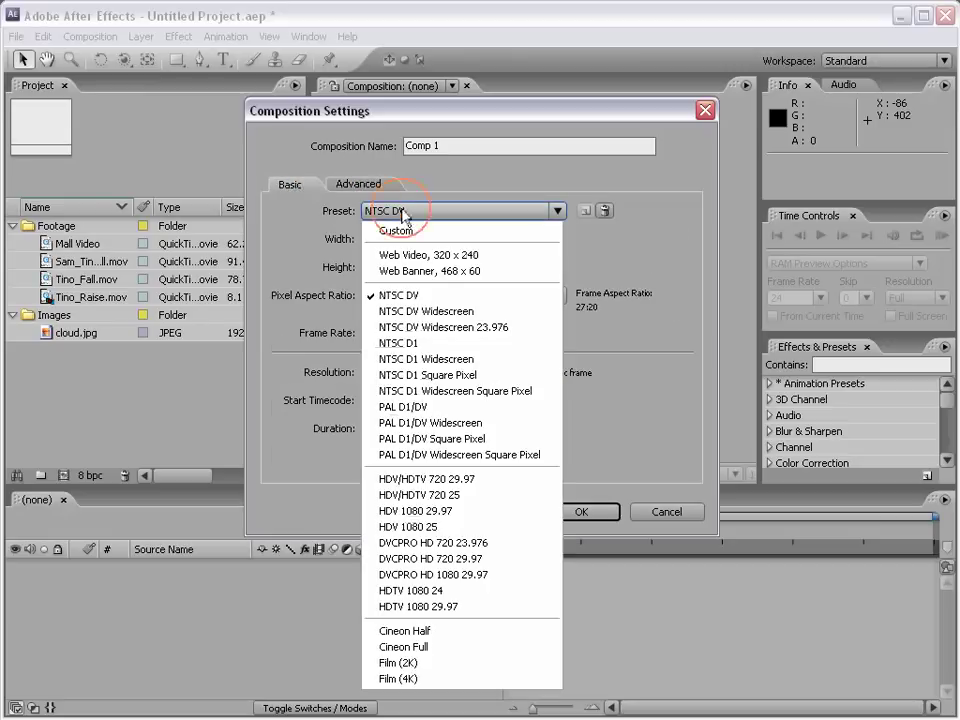
{"action": "left_click", "coordinate": [392, 296]}
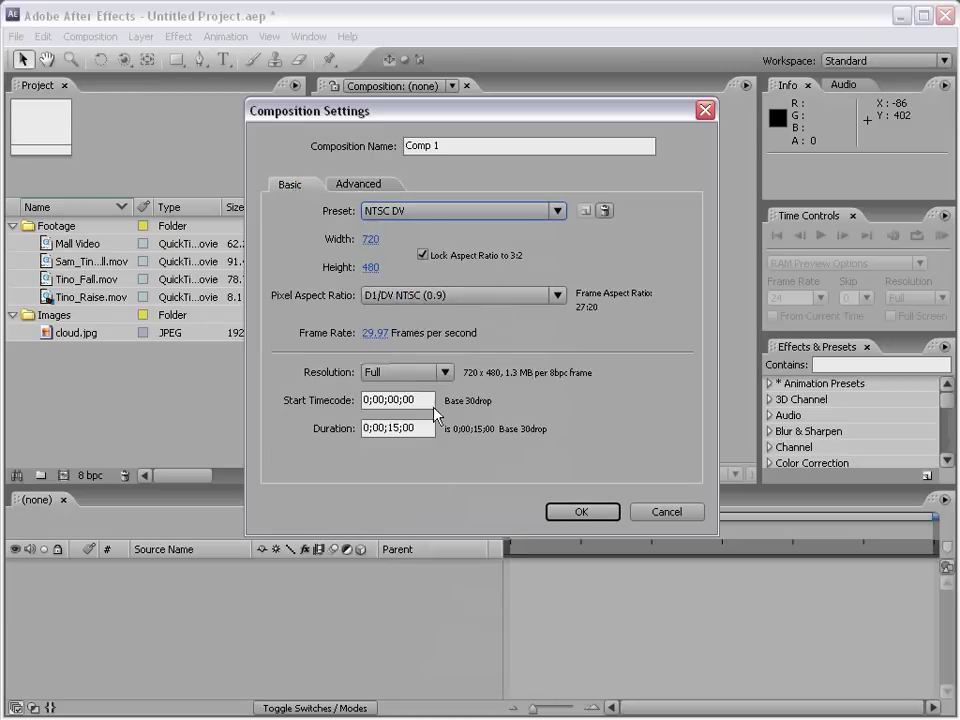
- Set the new composition's duration to 0;00;30;00 and create it as Comp 1
{"action": "left_click", "coordinate": [390, 428]}
{"action": "key", "text": "BackSpace"}
{"action": "key", "text": "BackSpace"}
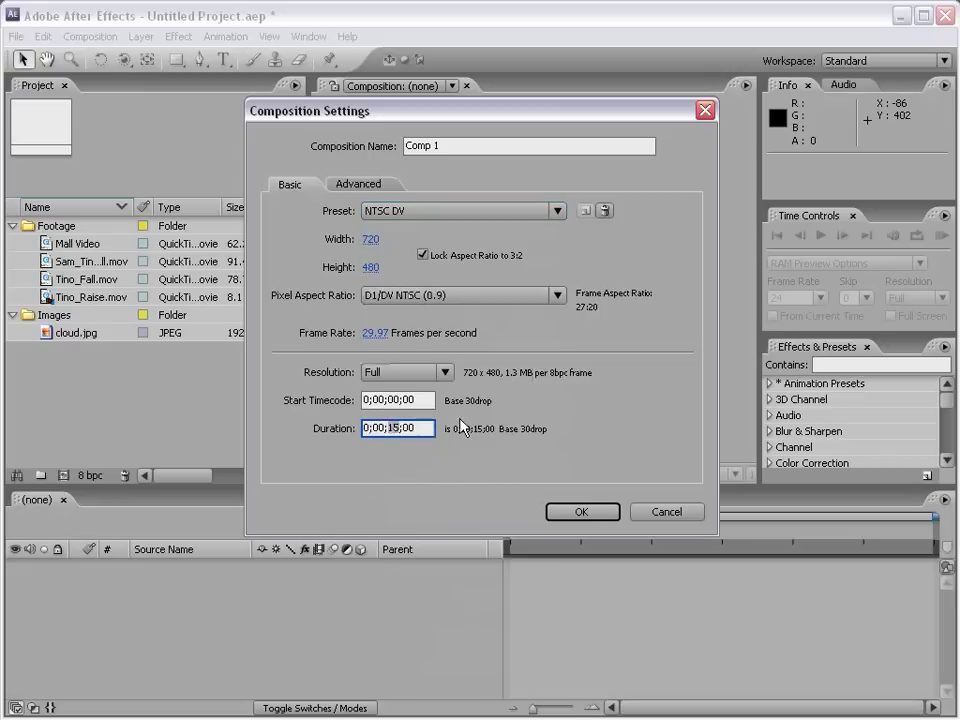
{"action": "type", "text": "10"}
{"action": "key", "text": "BackSpace"}
{"action": "key", "text": "BackSpace"}
{"action": "type", "text": "30"}
{"action": "left_click", "coordinate": [581, 514]}
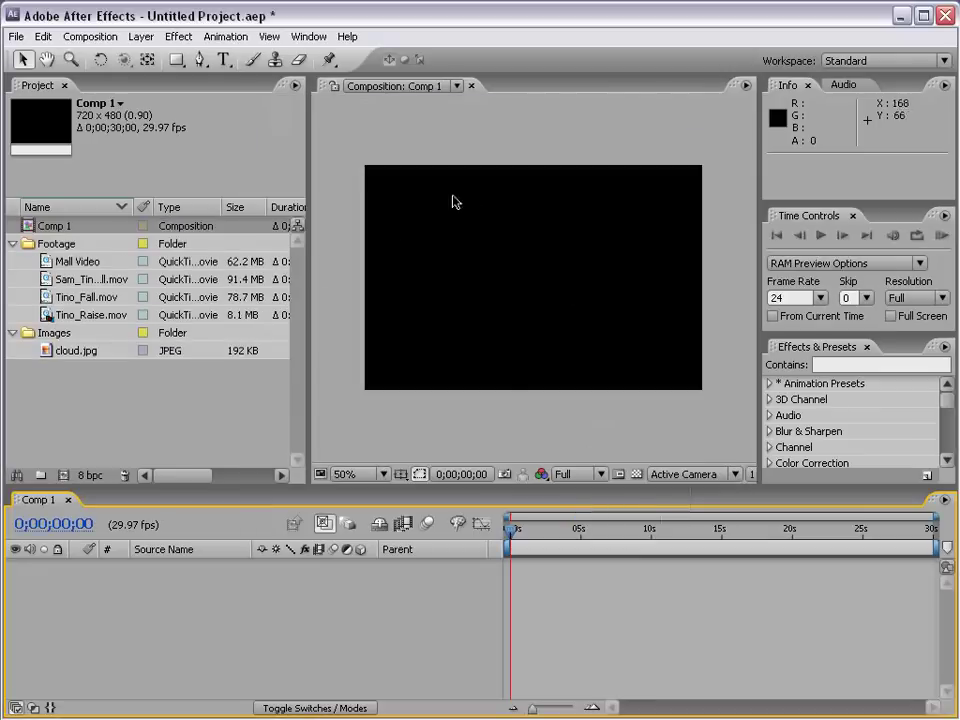
- Try adding Mall Video to Comp 1 by placing it directly in the composition viewer, and undo that placement
{"action": "left_click", "coordinate": [473, 427]}
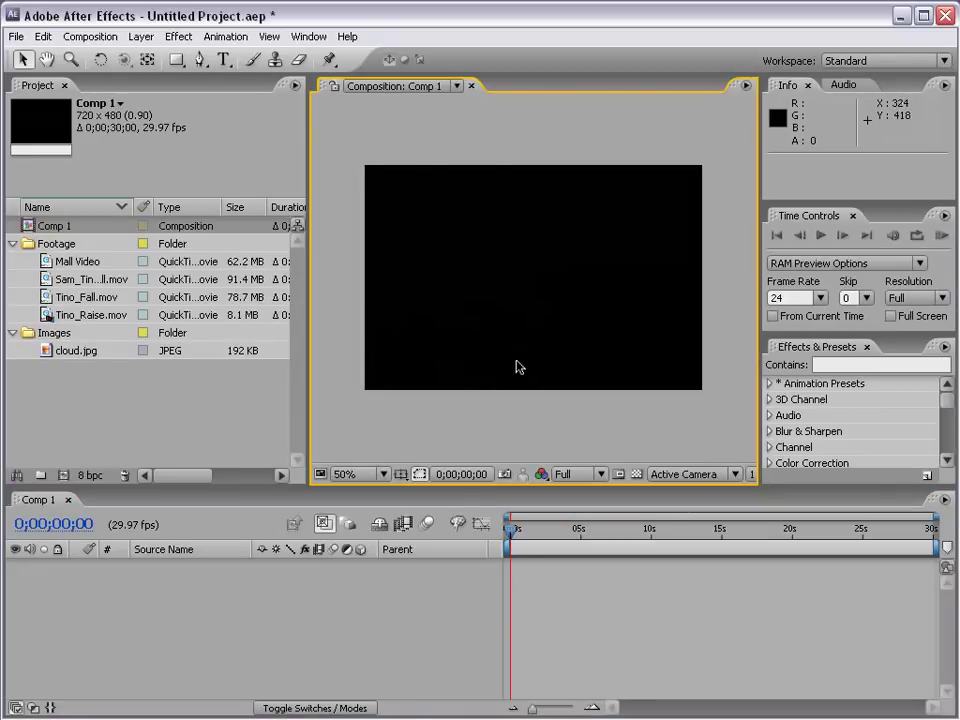
{"action": "left_click", "coordinate": [90, 600]}
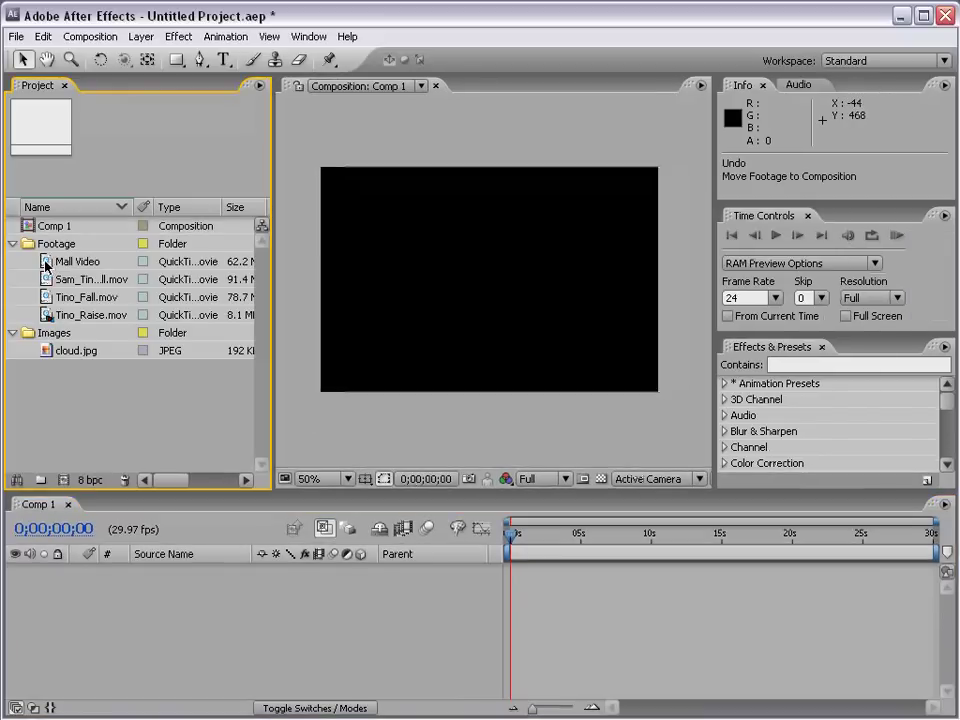
{"action": "left_click_drag", "start_coordinate": [45, 264], "coordinate": [490, 289]}
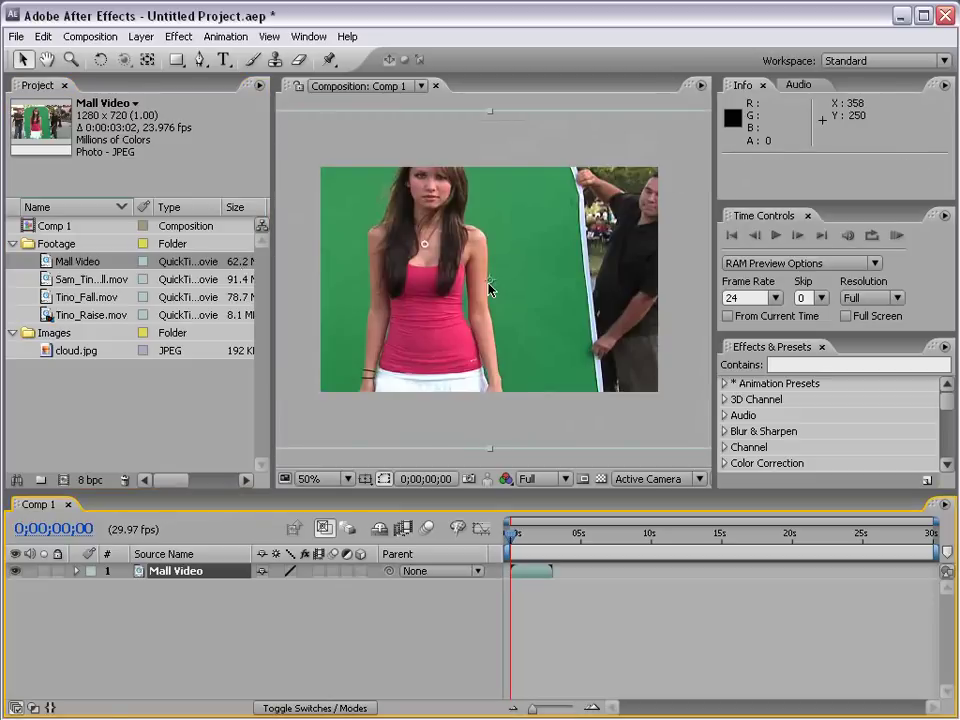
{"action": "key", "text": "ctrl+z"}
- Add Mall Video to the Comp 1 timeline at the start and reposition it lower and slightly left in the frame
{"action": "left_click_drag", "start_coordinate": [44, 262], "coordinate": [508, 575]}
{"action": "key", "text": "ctrl+z"}
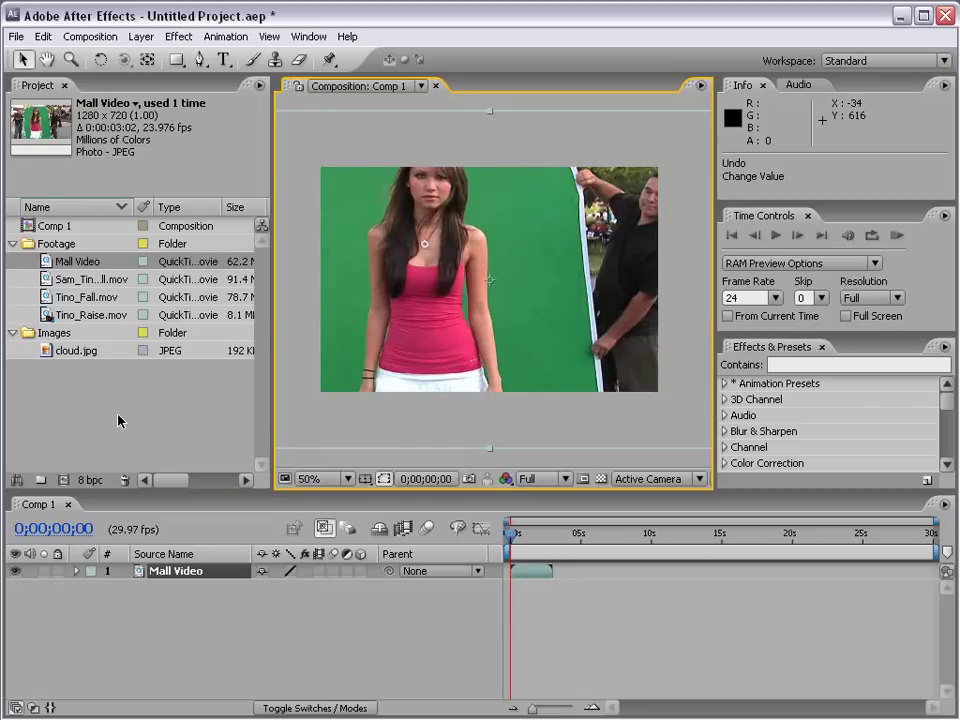
{"action": "left_click_drag", "start_coordinate": [433, 301], "coordinate": [416, 354]}
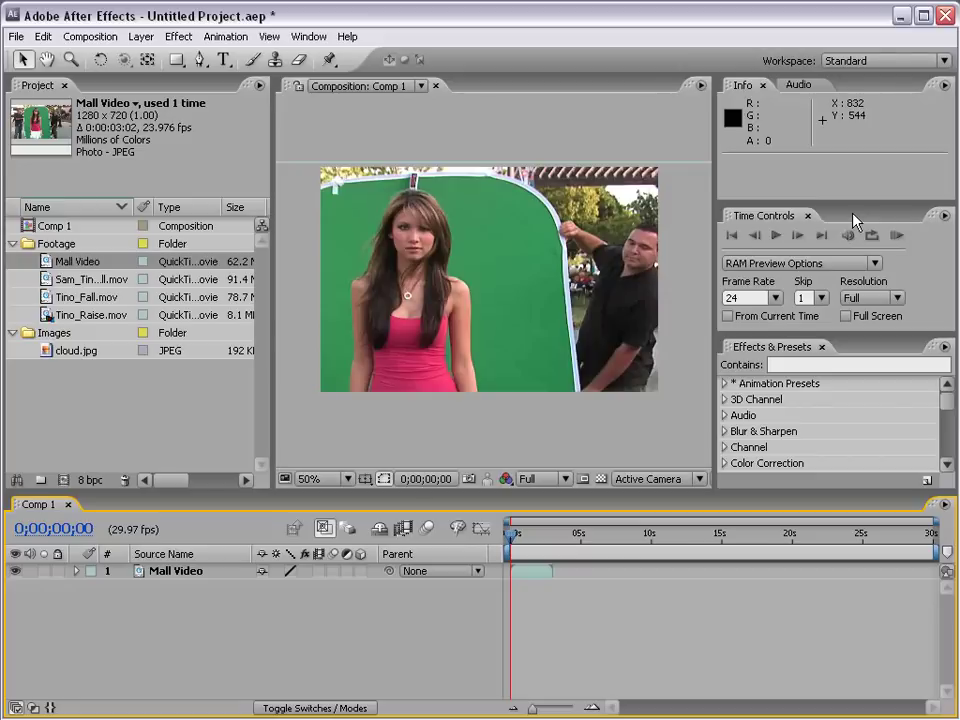
- Run a RAM preview of Comp 1 and set the preview options to a frame rate of 24 and a skip of 0
{"action": "left_click", "coordinate": [896, 238]}
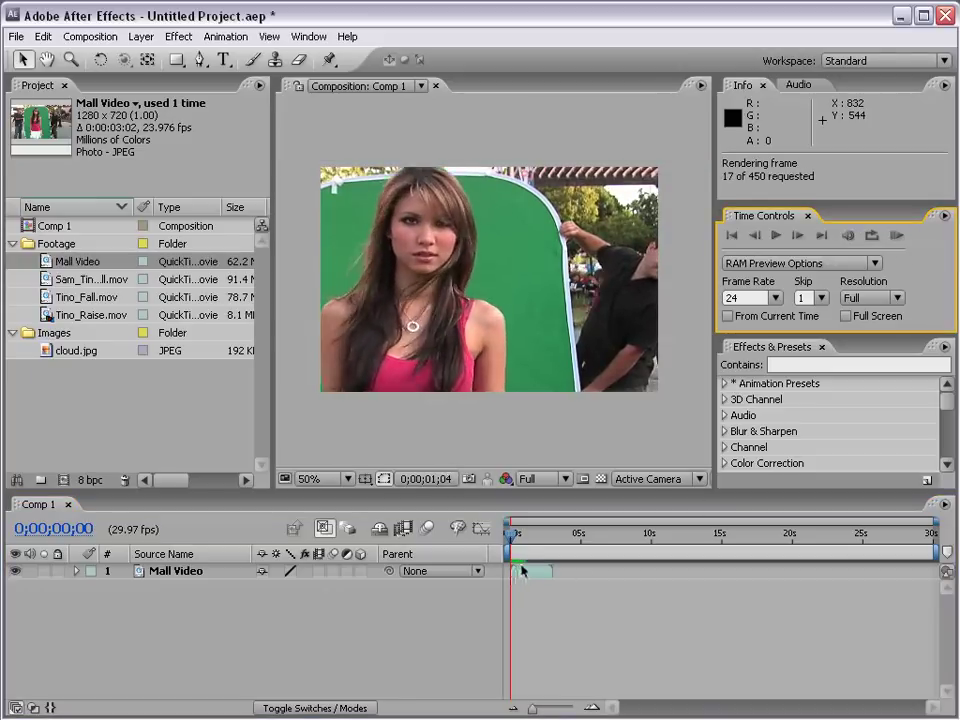
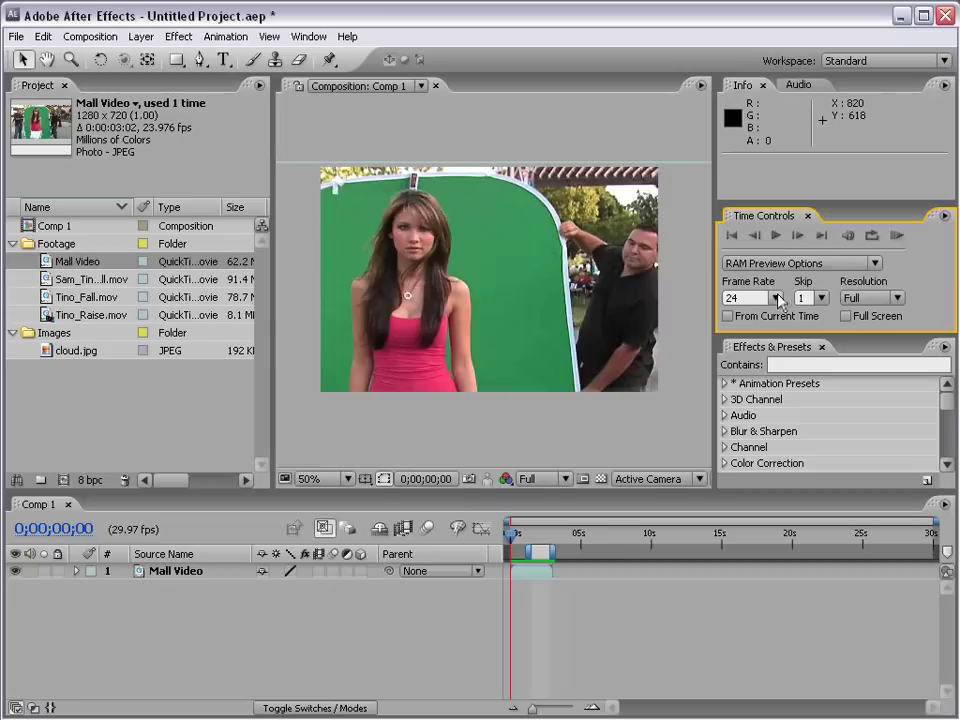
{"action": "left_click", "coordinate": [775, 297]}
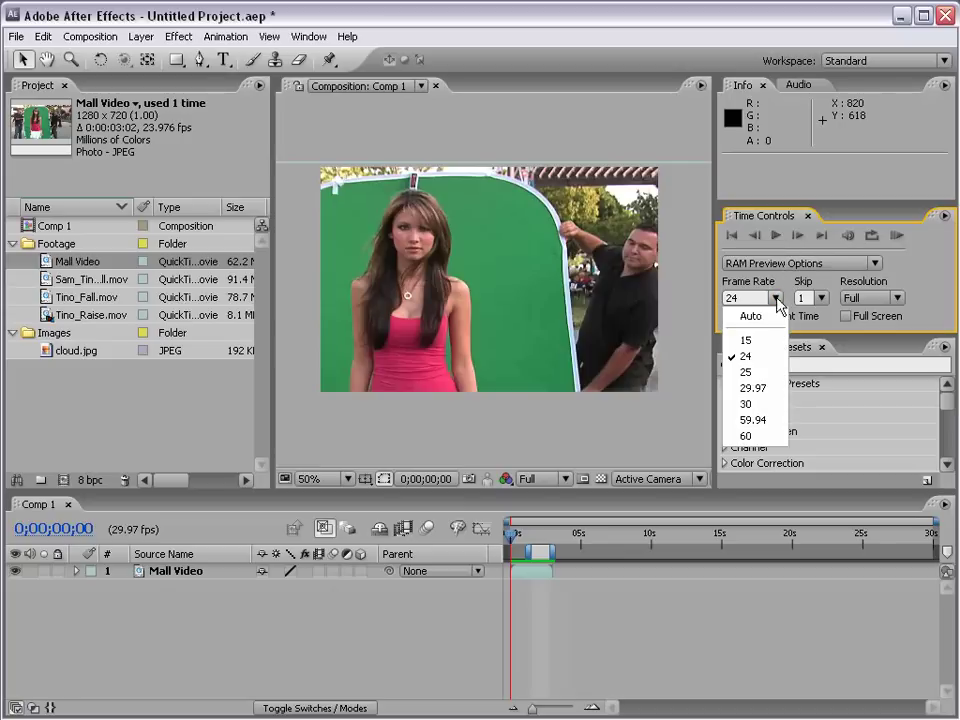
{"action": "left_click", "coordinate": [757, 357]}
{"action": "left_click", "coordinate": [821, 298]}
{"action": "left_click", "coordinate": [816, 316]}
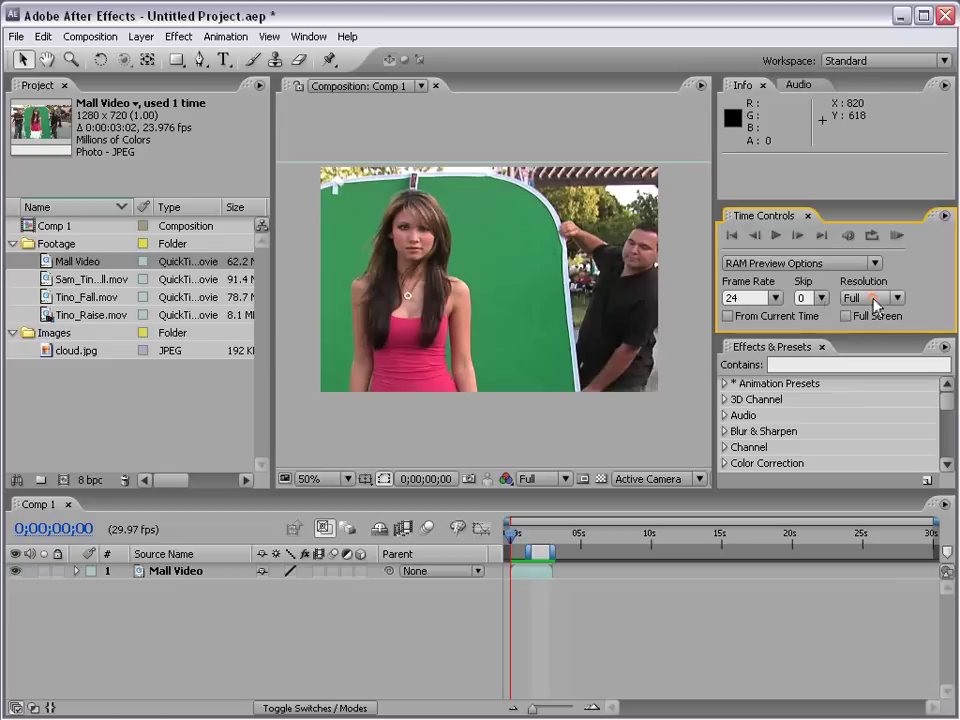
- Set the RAM preview resolution to Quarter and preview Comp 1 at that quality
{"action": "left_click", "coordinate": [866, 298]}
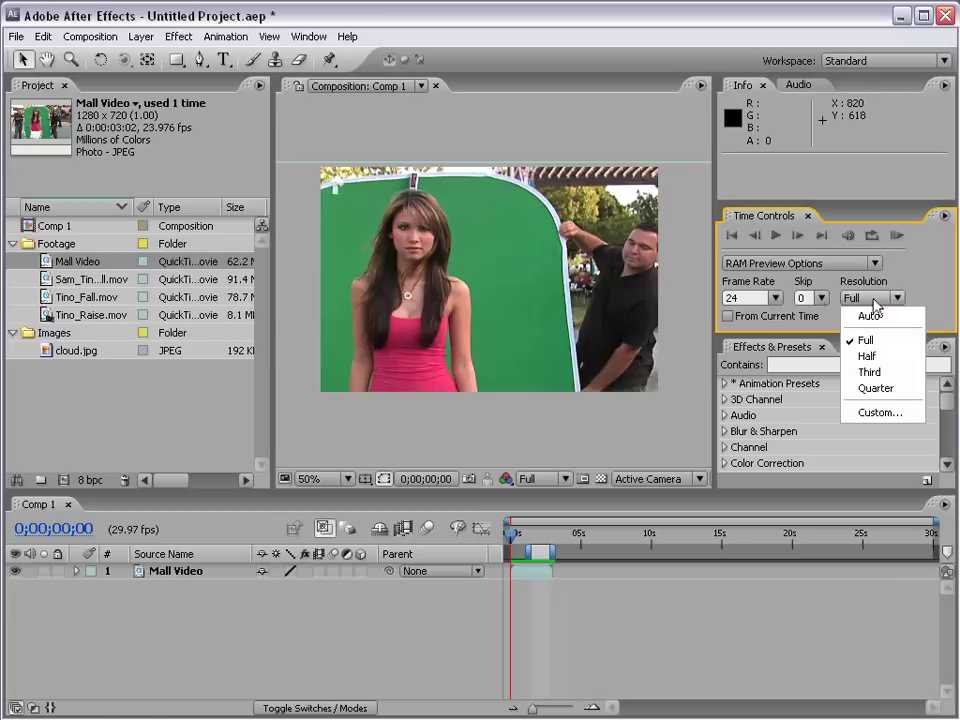
{"action": "left_click", "coordinate": [895, 367]}
{"action": "left_click", "coordinate": [897, 298]}
{"action": "left_click", "coordinate": [886, 388]}
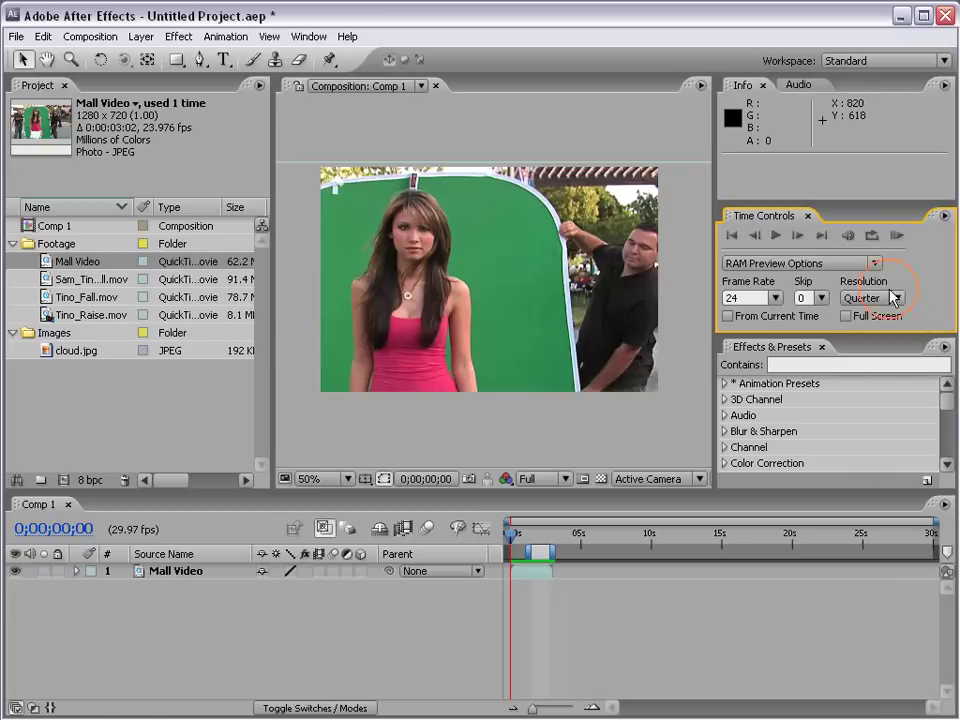
{"action": "left_click", "coordinate": [896, 238]}
- Set the RAM preview resolution to Auto and the composition viewer resolution to Half
{"action": "left_click", "coordinate": [896, 298]}
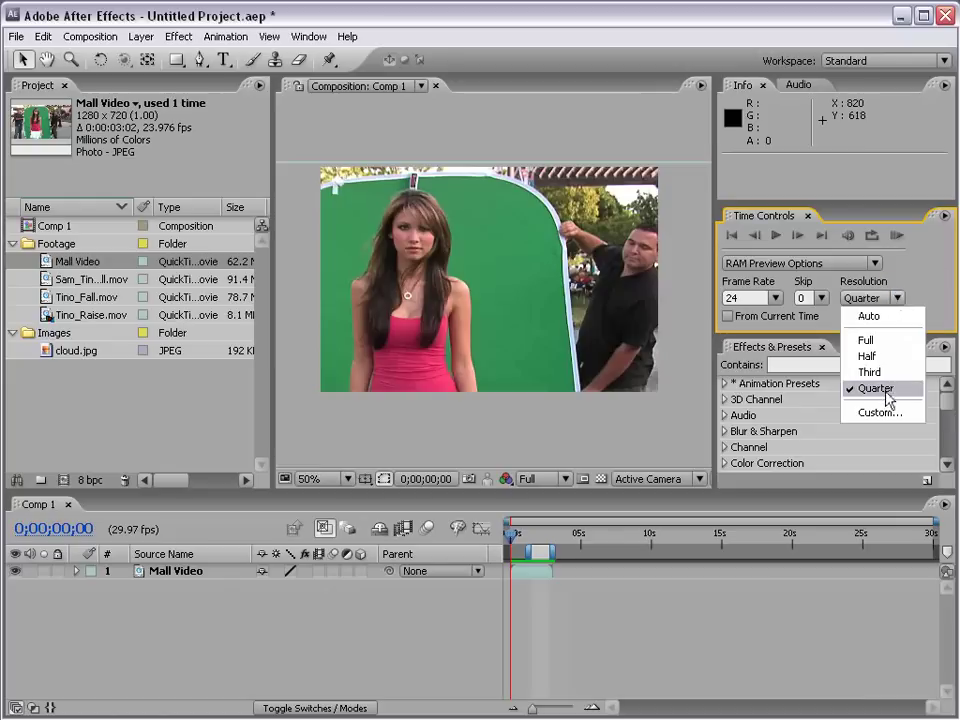
{"action": "left_click", "coordinate": [875, 318]}
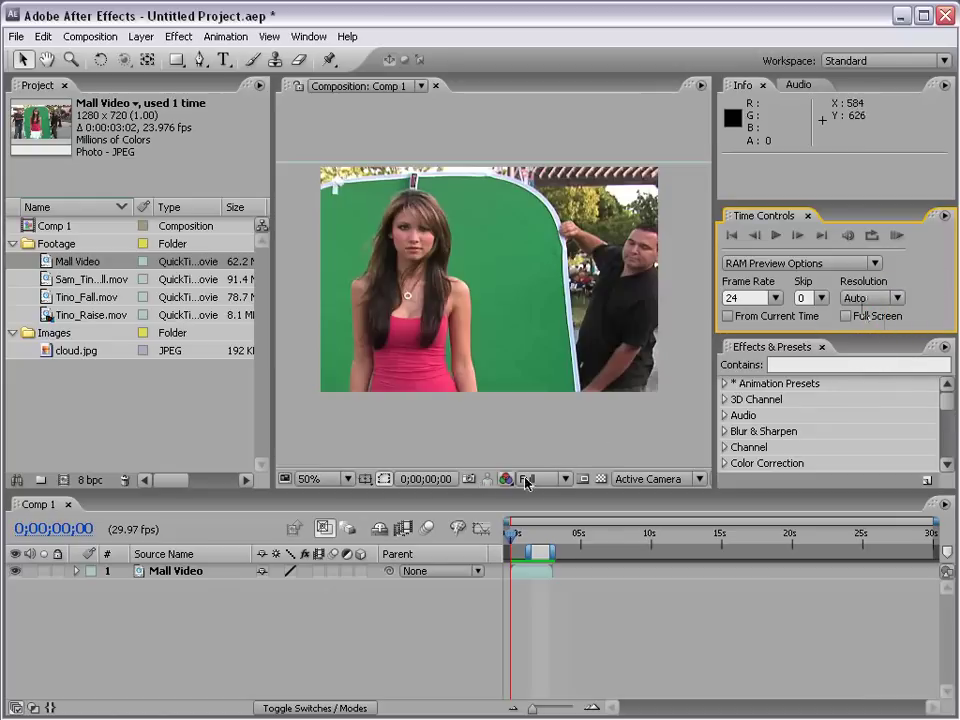
{"action": "left_click", "coordinate": [565, 479]}
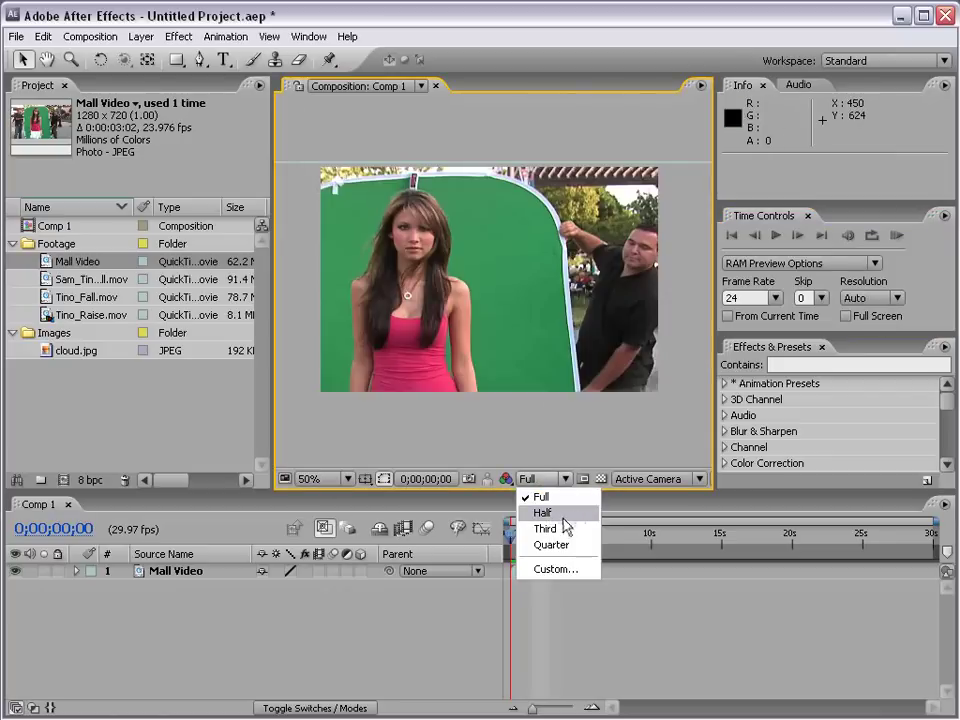
{"action": "left_click", "coordinate": [545, 512]}
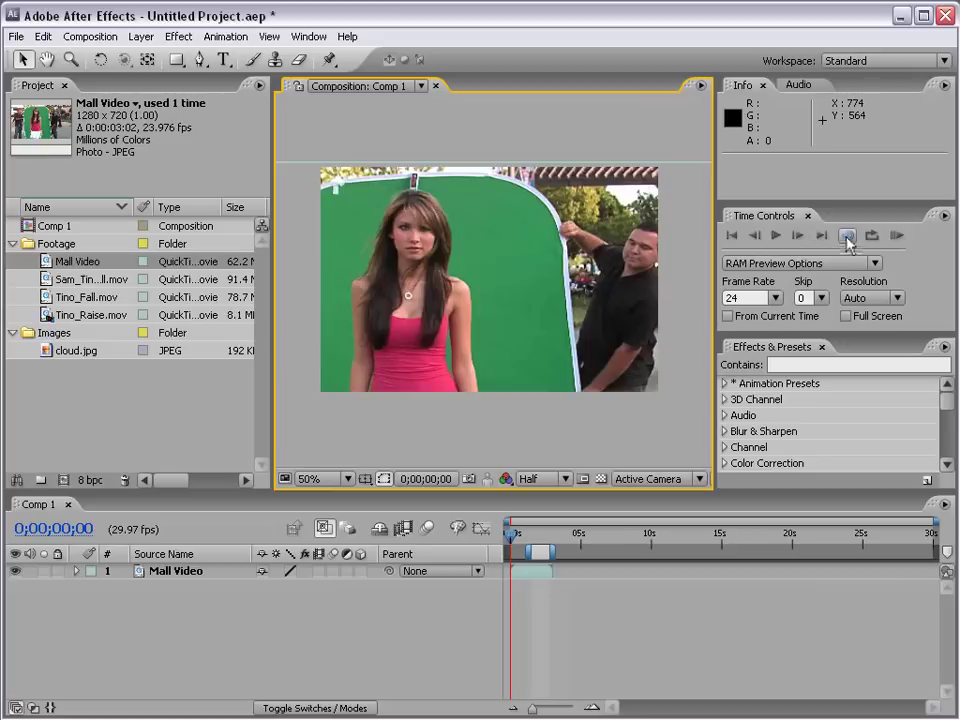
- Toggle the preview audio, cycle through the loop modes, and run a RAM preview of Comp 1 at half resolution
{"action": "left_click", "coordinate": [847, 236]}
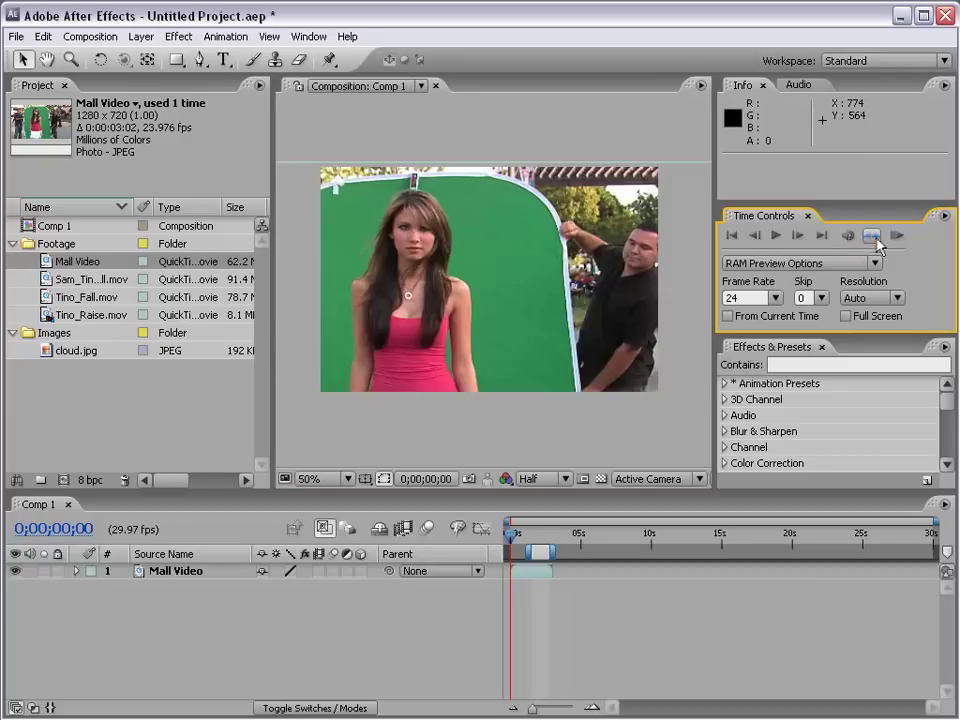
{"action": "left_click", "coordinate": [872, 236]}
{"action": "left_click", "coordinate": [872, 236]}
{"action": "left_click", "coordinate": [872, 236]}
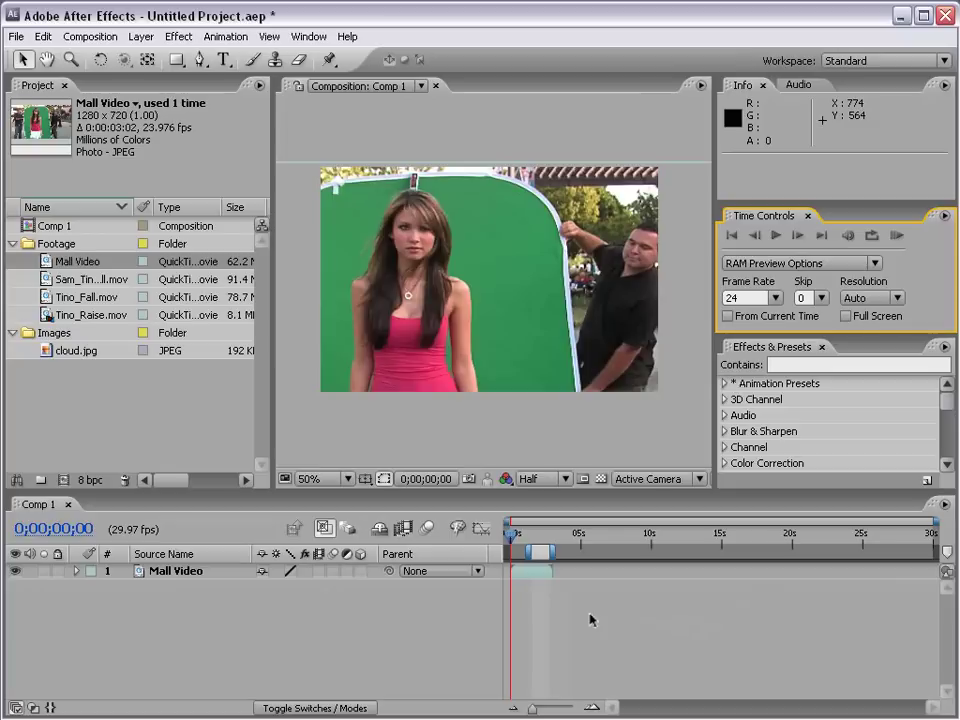
{"action": "key", "text": "KP_0"}
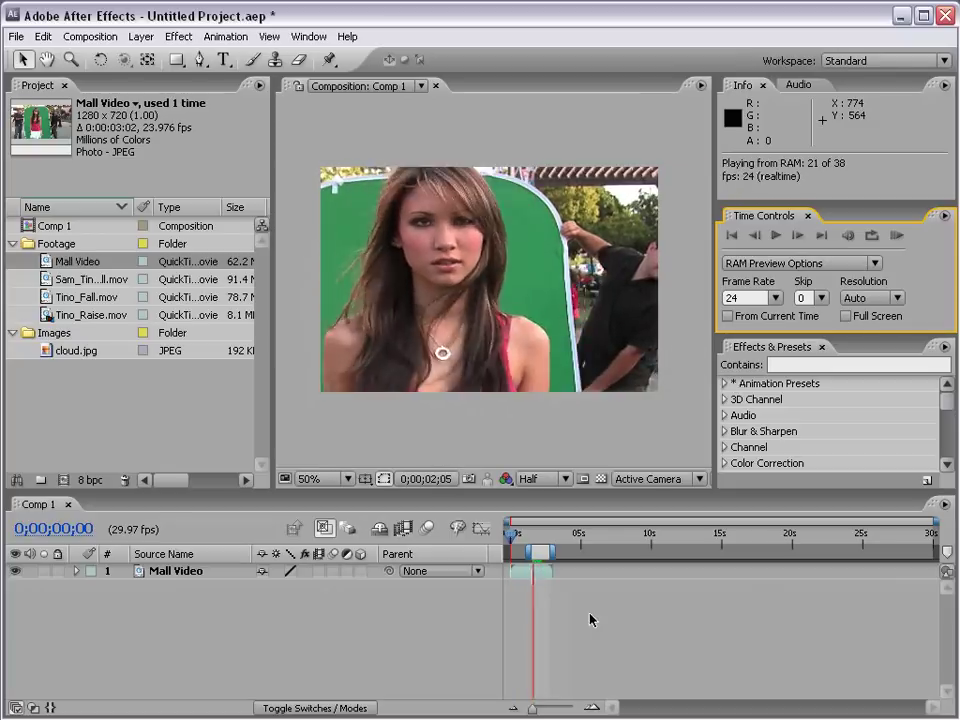
{"action": "key", "text": "space"}
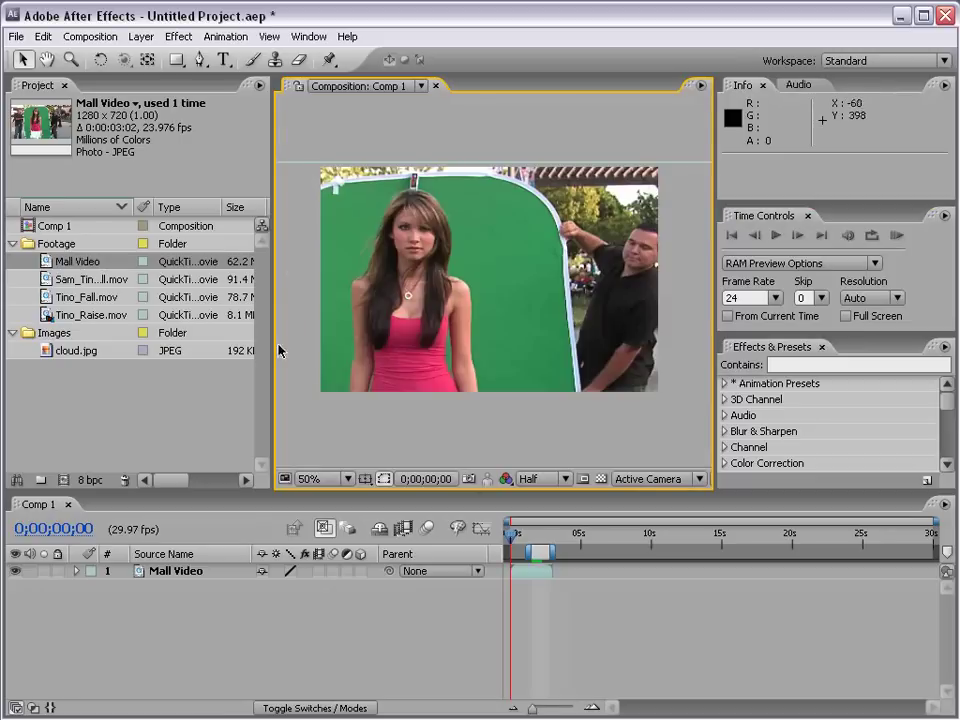
- Try different viewer magnifications for Comp 1, including 100% and 12.5%, and return to 50%
{"action": "left_click", "coordinate": [325, 479]}
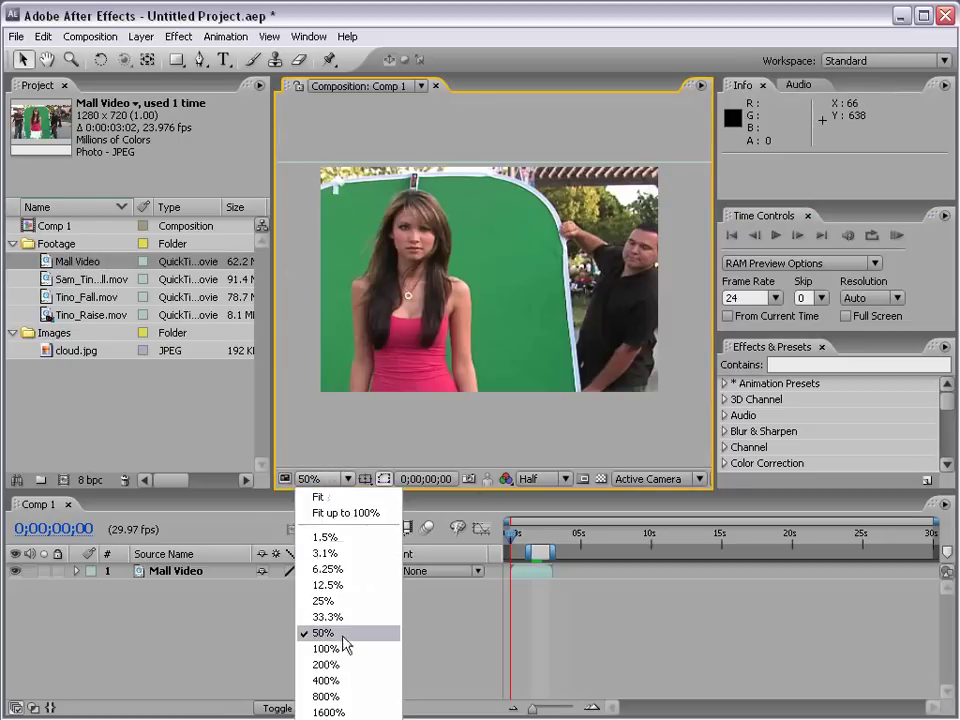
{"action": "left_click", "coordinate": [343, 648]}
{"action": "left_click", "coordinate": [312, 479]}
{"action": "left_click", "coordinate": [322, 634]}
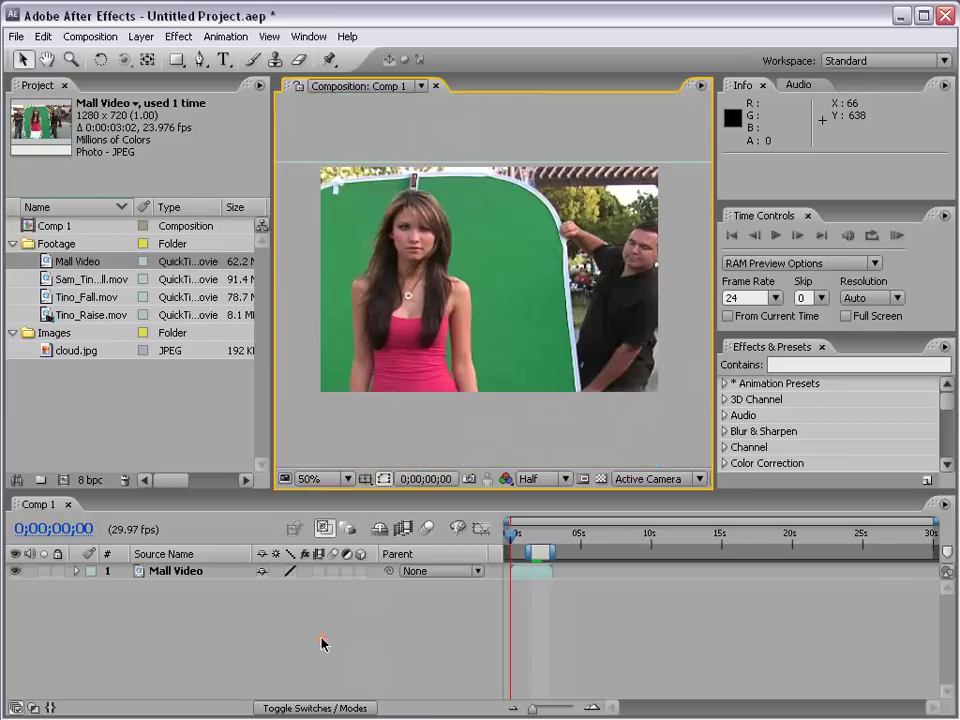
{"action": "scroll", "coordinate": [445, 274], "scroll_direction": "down", "scroll_amount": 3}
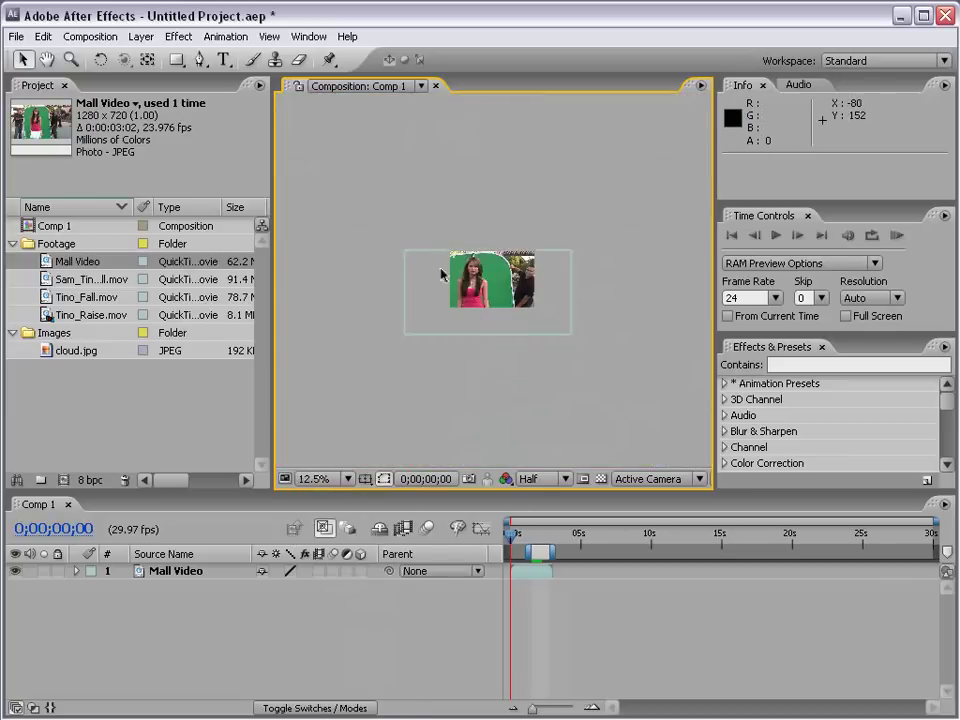
{"action": "scroll", "coordinate": [440, 274], "scroll_direction": "up", "scroll_amount": 3}
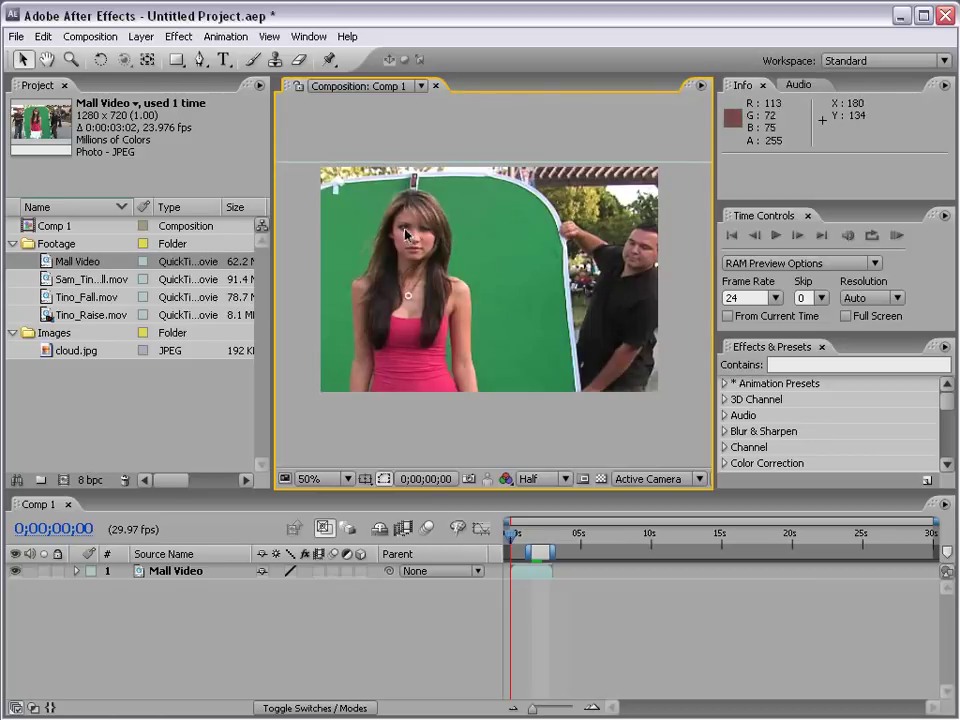
{"action": "scroll", "coordinate": [405, 234], "scroll_direction": "up", "scroll_amount": 6}
{"action": "scroll", "coordinate": [405, 234], "scroll_direction": "down", "scroll_amount": 6}
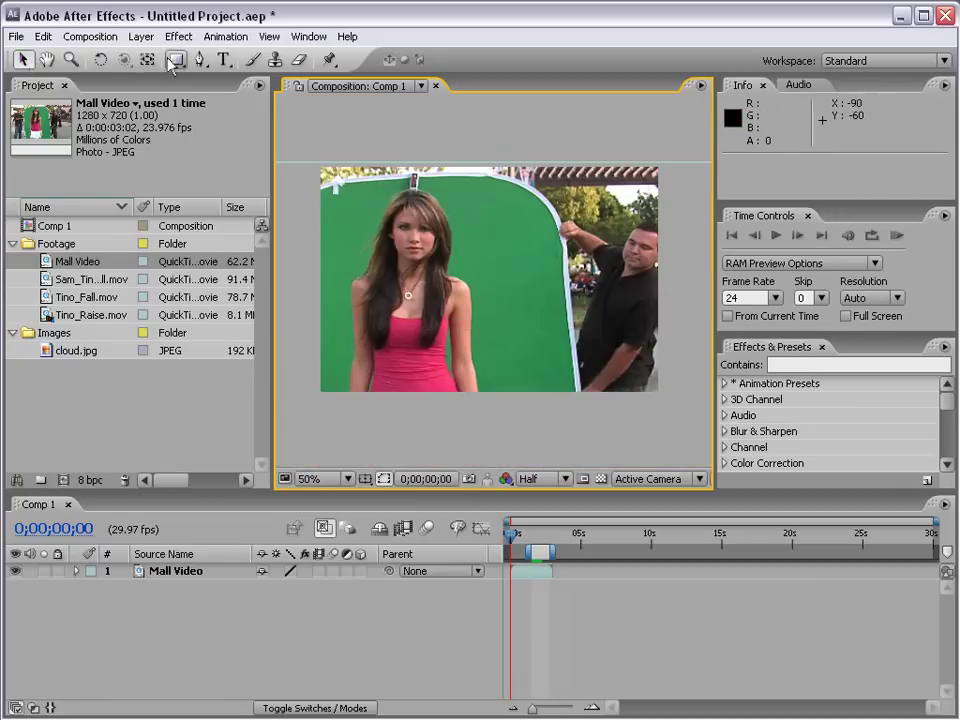
- Review the workspace presets and adjust the panel dividers, shortening Effects & Presets and slightly widening the composition viewer
{"action": "left_click", "coordinate": [835, 61]}
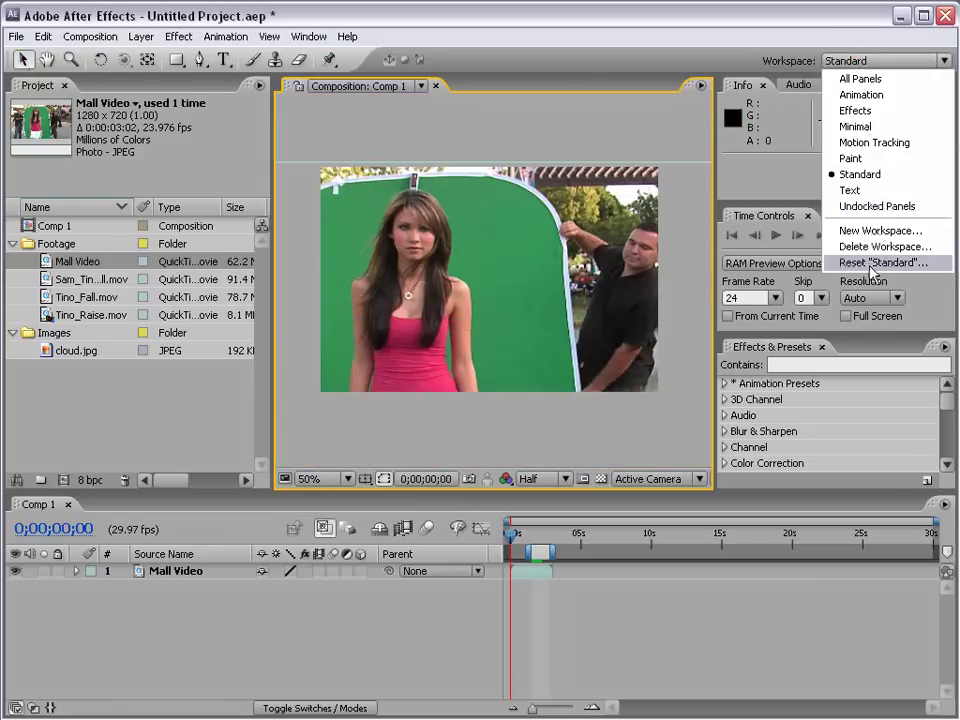
{"action": "left_click", "coordinate": [489, 213]}
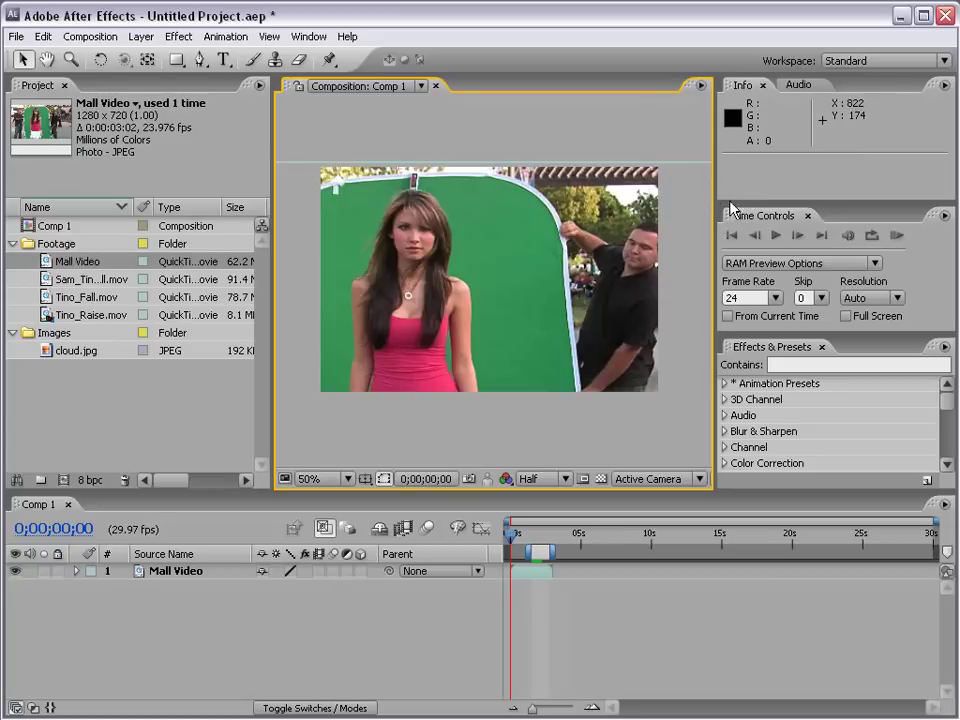
{"action": "left_click_drag", "start_coordinate": [737, 200], "coordinate": [737, 168]}
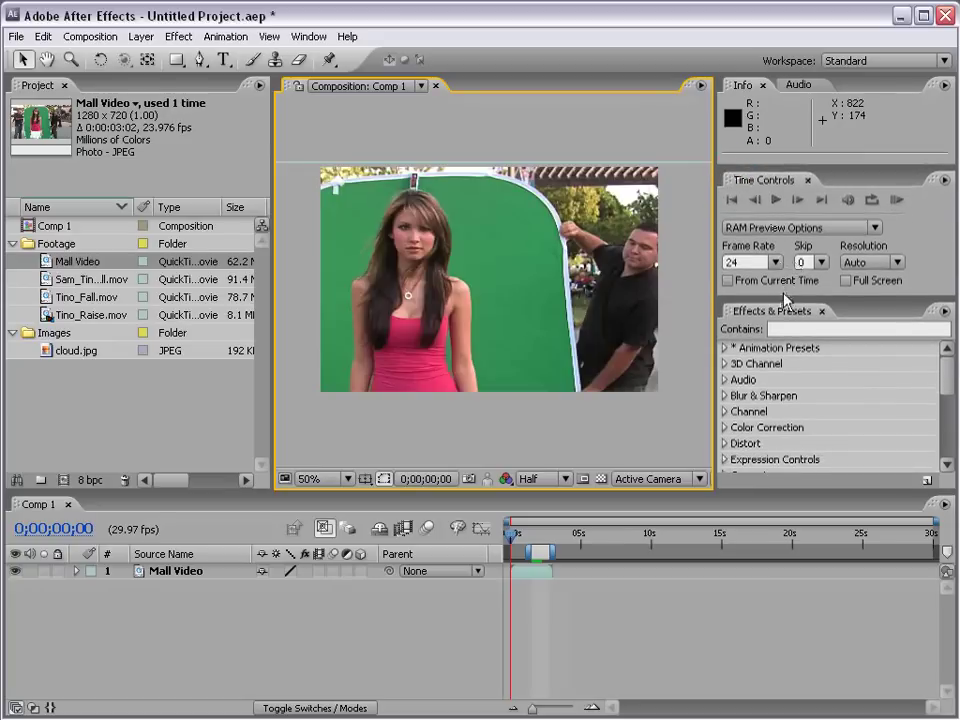
{"action": "left_click_drag", "start_coordinate": [783, 297], "coordinate": [722, 340]}
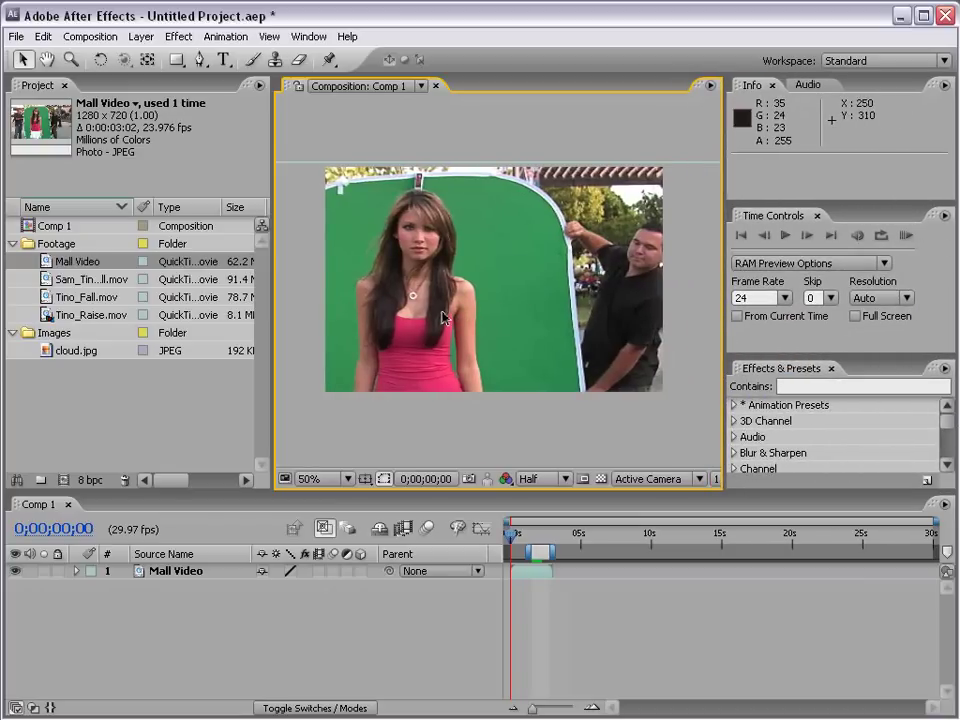
- Maximize and restore the Composition, Project, Timeline and Effects & Presets panels one after another
{"action": "key", "text": "grave"}
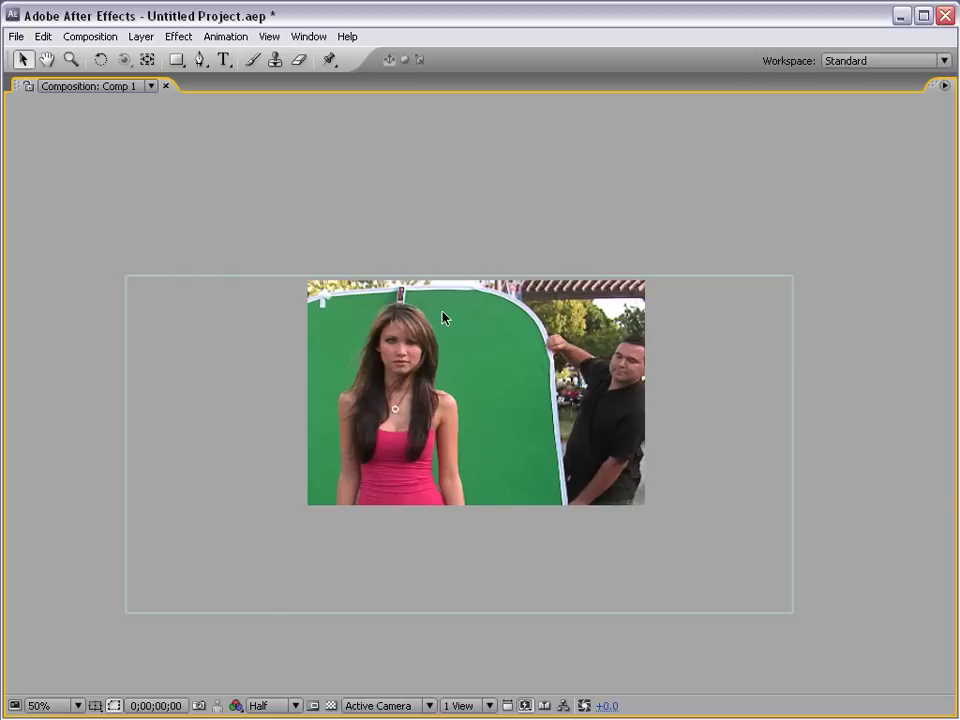
{"action": "key", "text": "grave"}
{"action": "key", "text": "grave"}
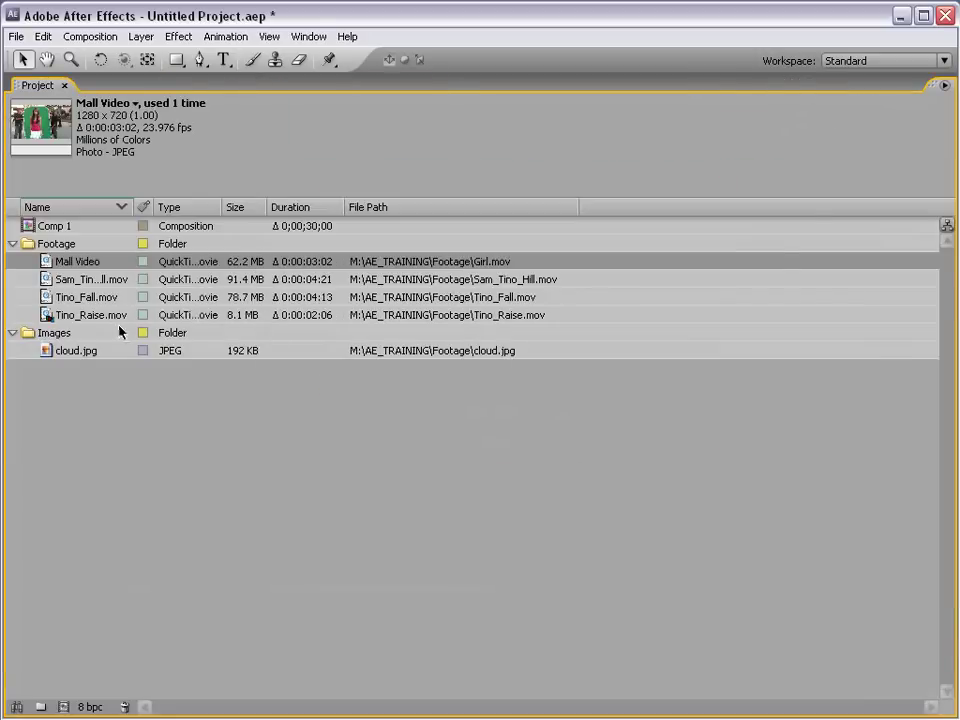
{"action": "key", "text": "grave"}
{"action": "key", "text": "grave"}
{"action": "key", "text": "grave"}
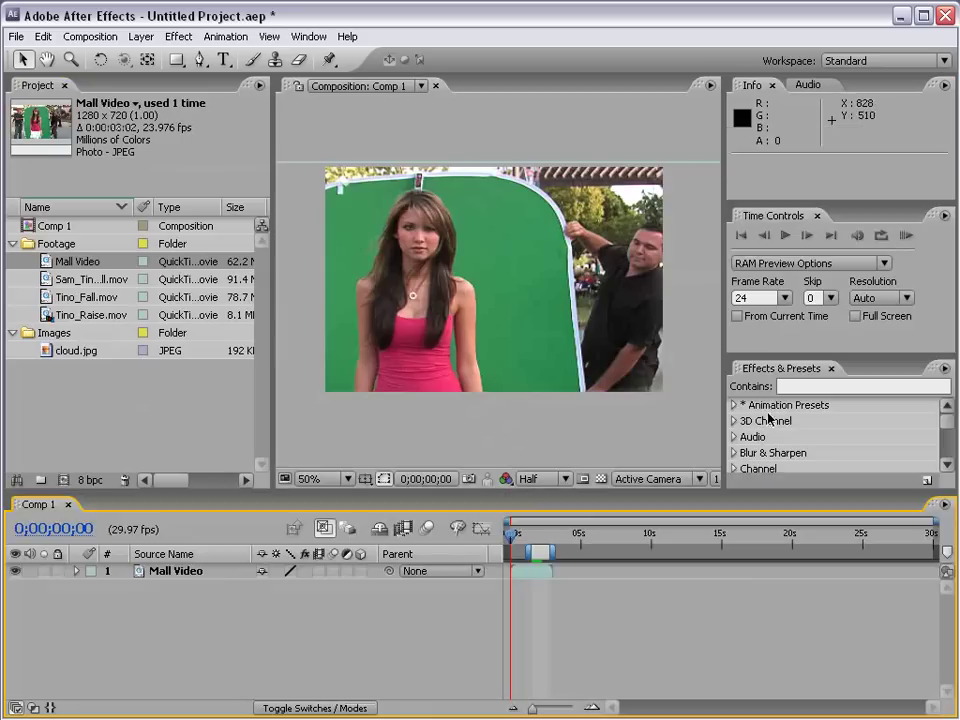
{"action": "key", "text": "grave"}
{"action": "key", "text": "grave"}
- Maximize the composition viewer, inspect Comp 1 at 100%, and restore the layout with the magnification at 50%
{"action": "key", "text": "grave"}
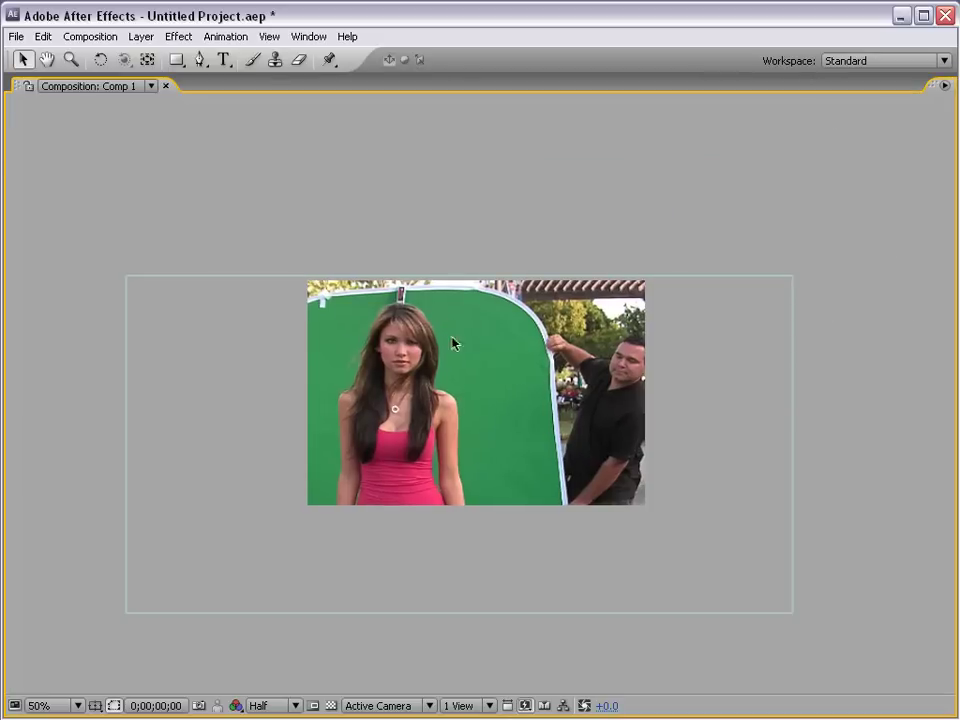
{"action": "key", "text": "period"}
{"action": "left_click_drag", "start_coordinate": [435, 450], "coordinate": [450, 429]}
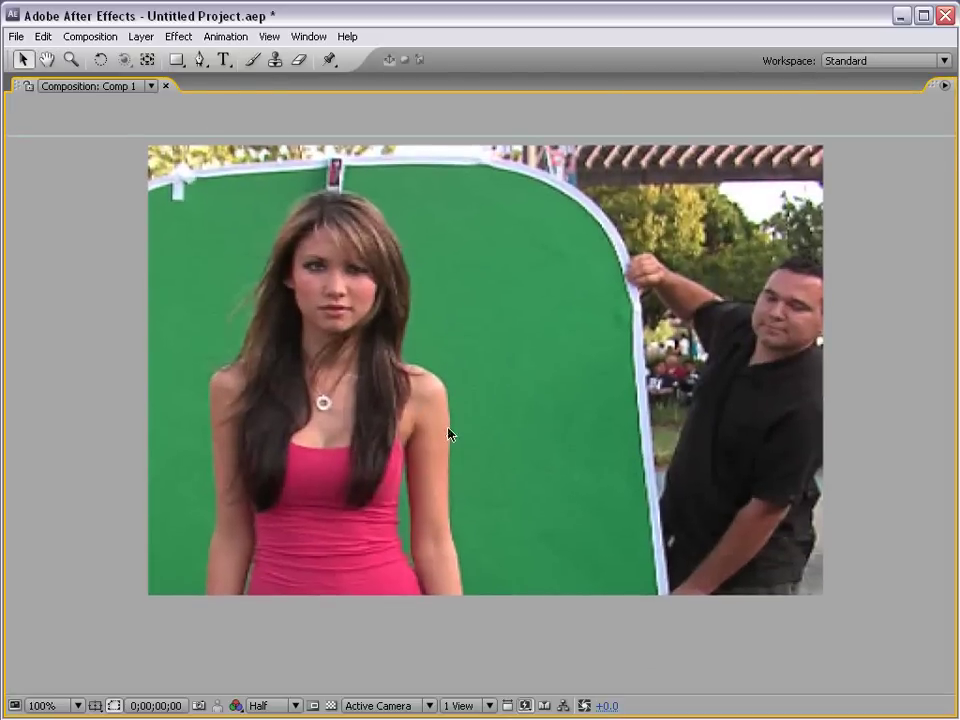
{"action": "key", "text": "grave"}
{"action": "key", "text": "comma"}
- Pan around Comp 1 in the viewer with the Hand tool and return to the Selection tool
{"action": "key", "text": "h"}
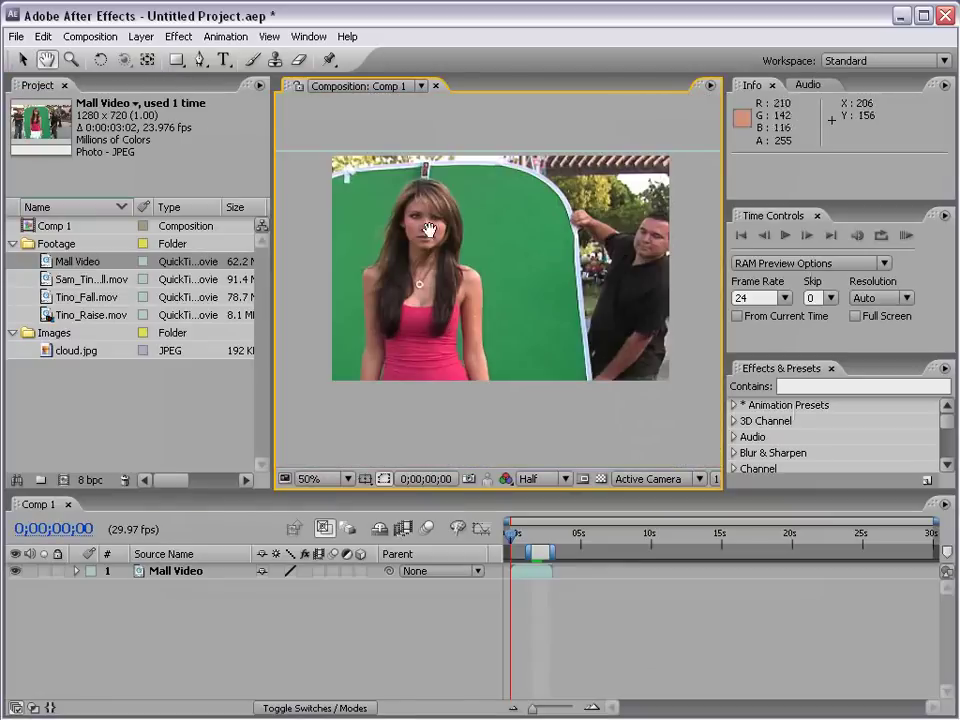
{"action": "left_click_drag", "start_coordinate": [573, 293], "coordinate": [489, 349]}
{"action": "left_click_drag", "start_coordinate": [311, 390], "coordinate": [344, 393]}
{"action": "key", "text": "v"}
- Zoom Comp 1 to 200%, pan across to the man holding the green screen, and return to a recentred 50% view
{"action": "scroll", "coordinate": [458, 305], "scroll_direction": "up", "scroll_amount": 4}
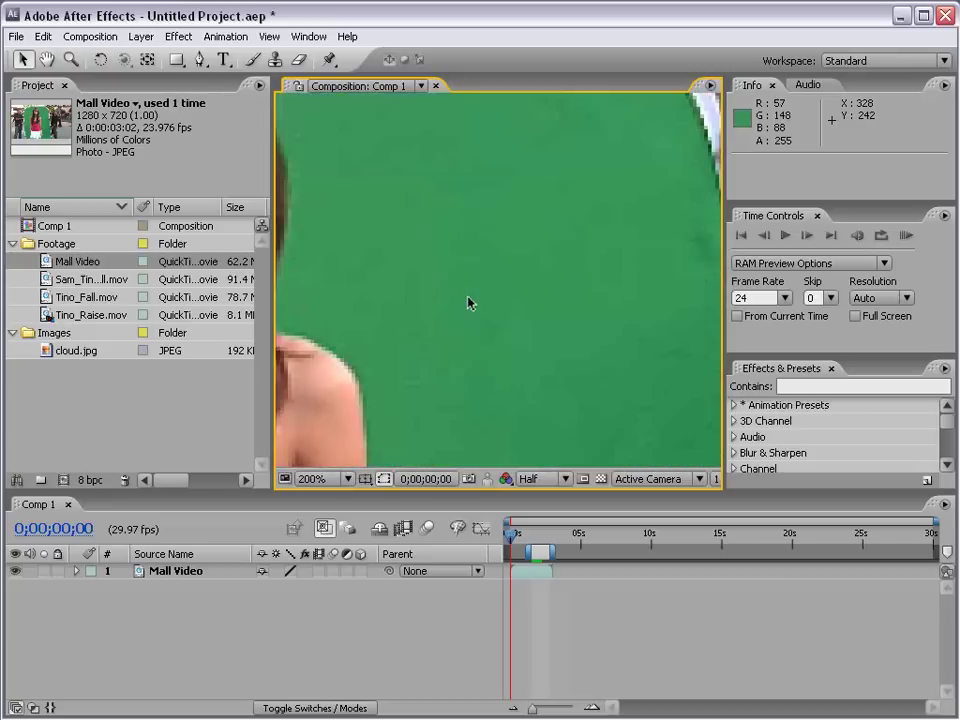
{"action": "key", "text": "h"}
{"action": "left_click_drag", "start_coordinate": [673, 166], "coordinate": [431, 227]}
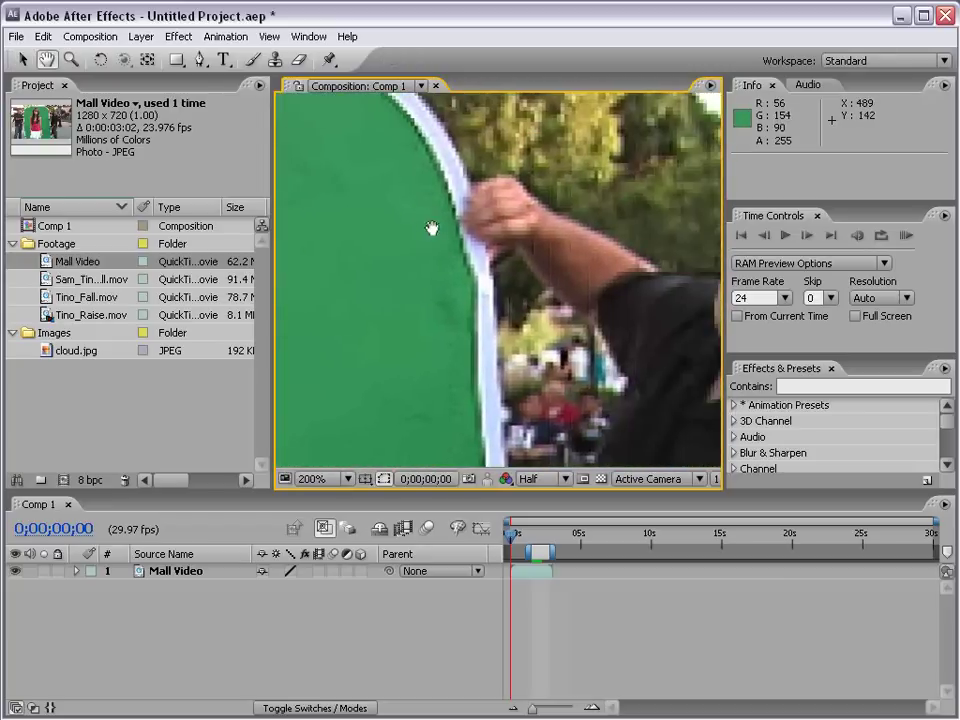
{"action": "left_click_drag", "start_coordinate": [628, 214], "coordinate": [369, 246]}
{"action": "left_click_drag", "start_coordinate": [558, 315], "coordinate": [458, 265]}
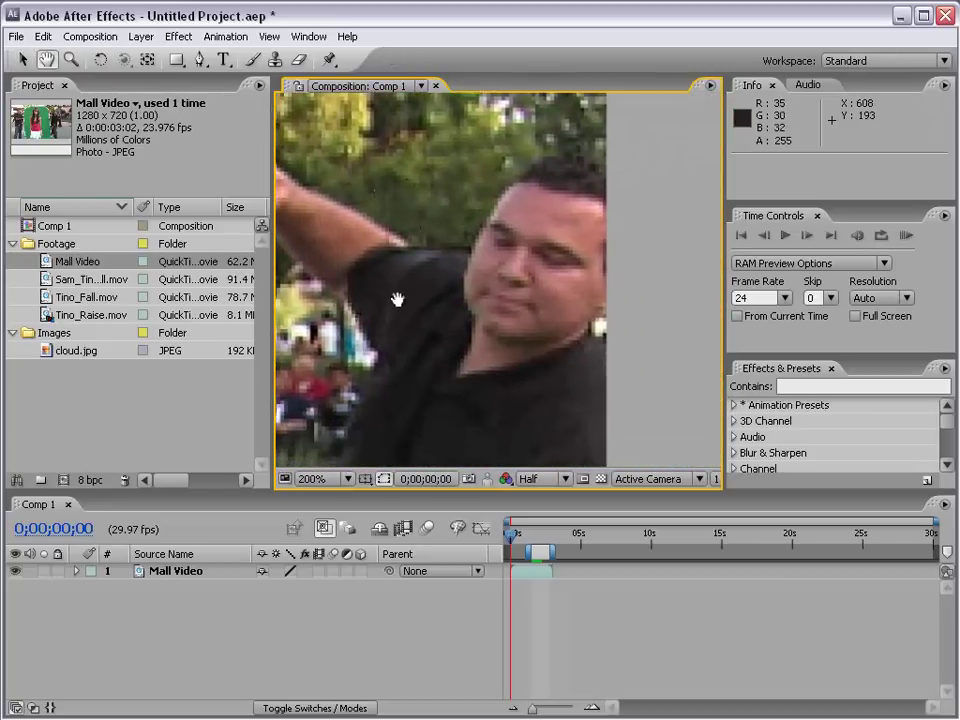
{"action": "key", "text": "v"}
{"action": "scroll", "coordinate": [481, 286], "scroll_direction": "down", "scroll_amount": 4}
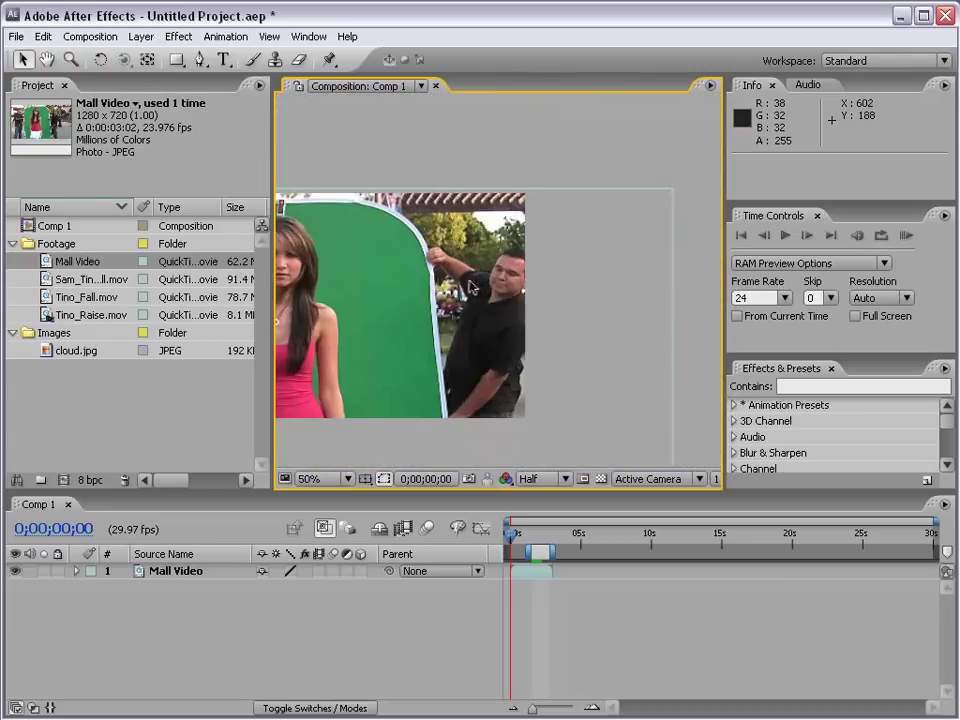
{"action": "left_click_drag", "start_coordinate": [390, 353], "coordinate": [429, 321]}
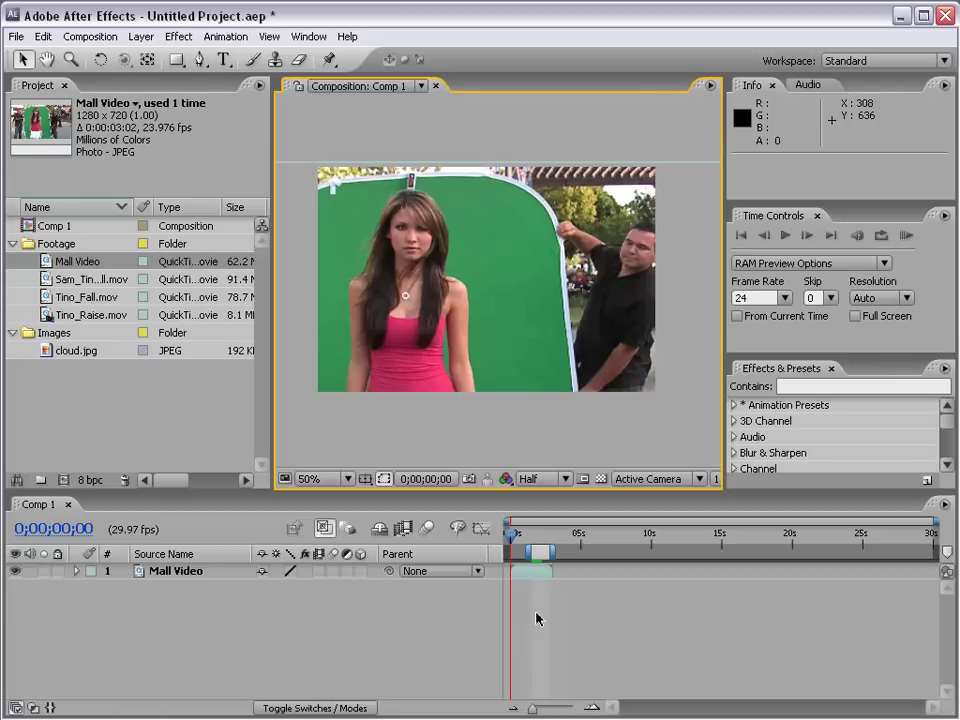
- Review the composition settings of Comp 1, including resolution and duration, and close them without changes
{"action": "left_click", "coordinate": [87, 36]}
{"action": "left_click", "coordinate": [167, 79]}
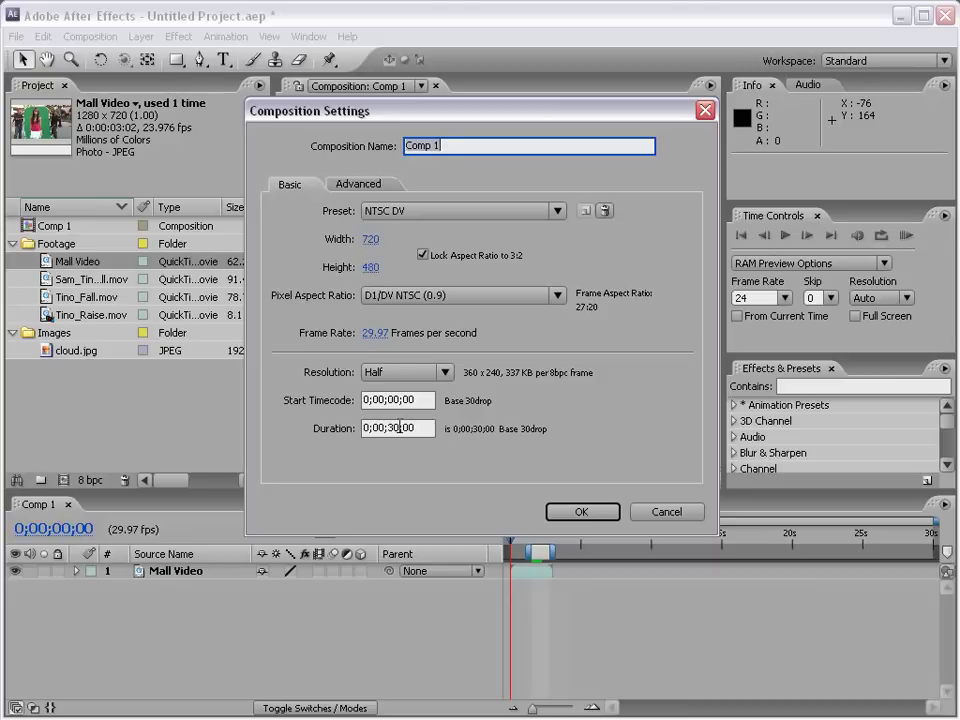
{"action": "left_click", "coordinate": [665, 512]}
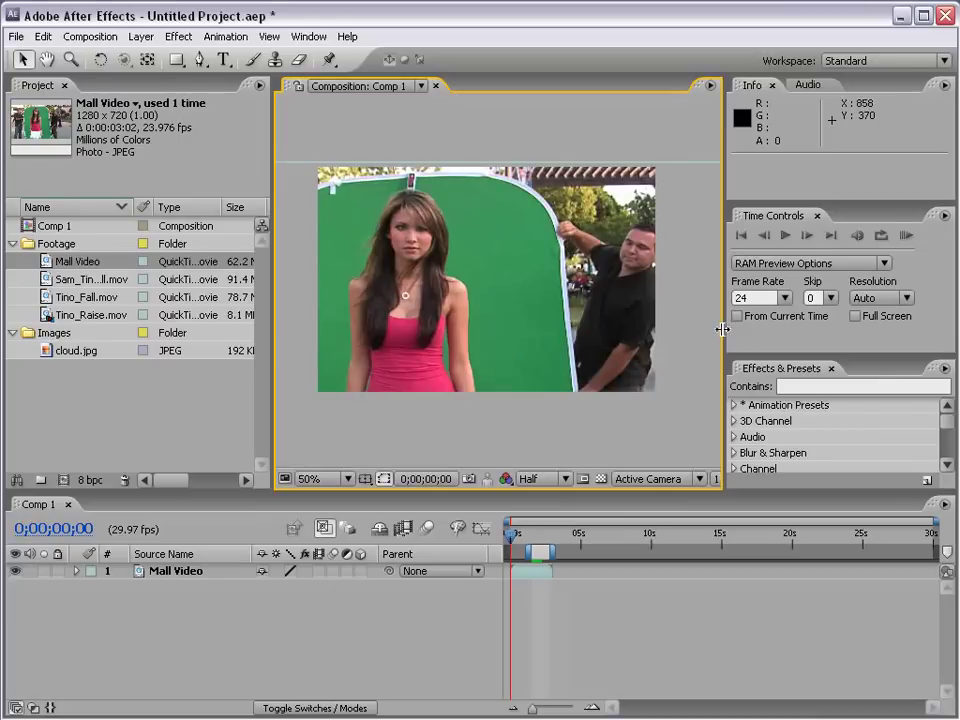
- Widen the composition viewer to reveal all its bottom controls and check the available fast preview modes
{"action": "left_click_drag", "start_coordinate": [722, 328], "coordinate": [891, 329]}
{"action": "left_click", "coordinate": [794, 479]}
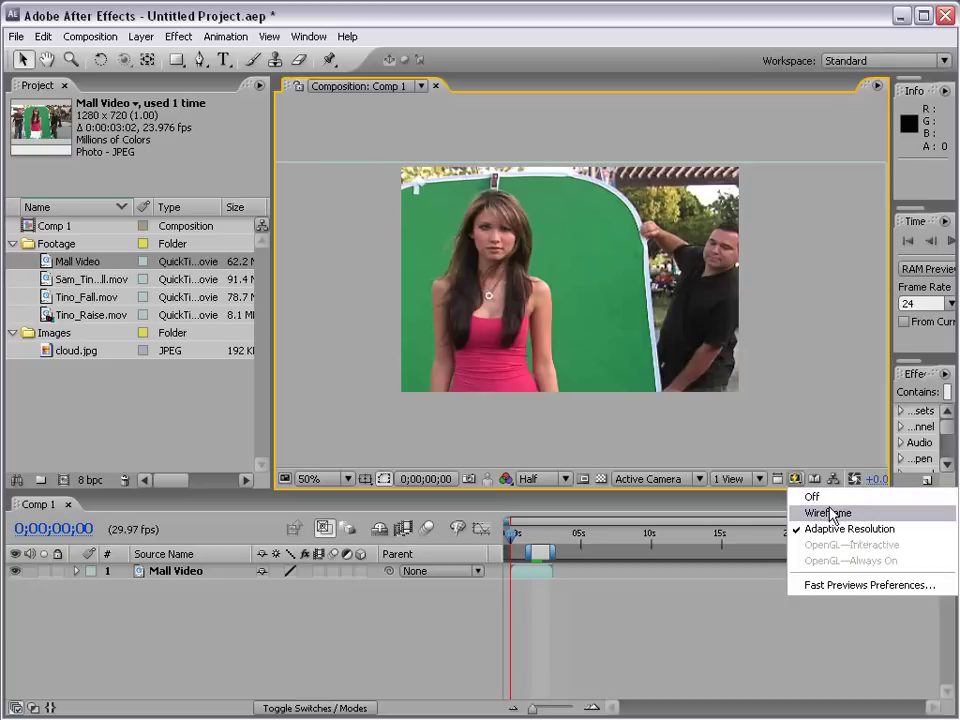
{"action": "left_click", "coordinate": [888, 538]}
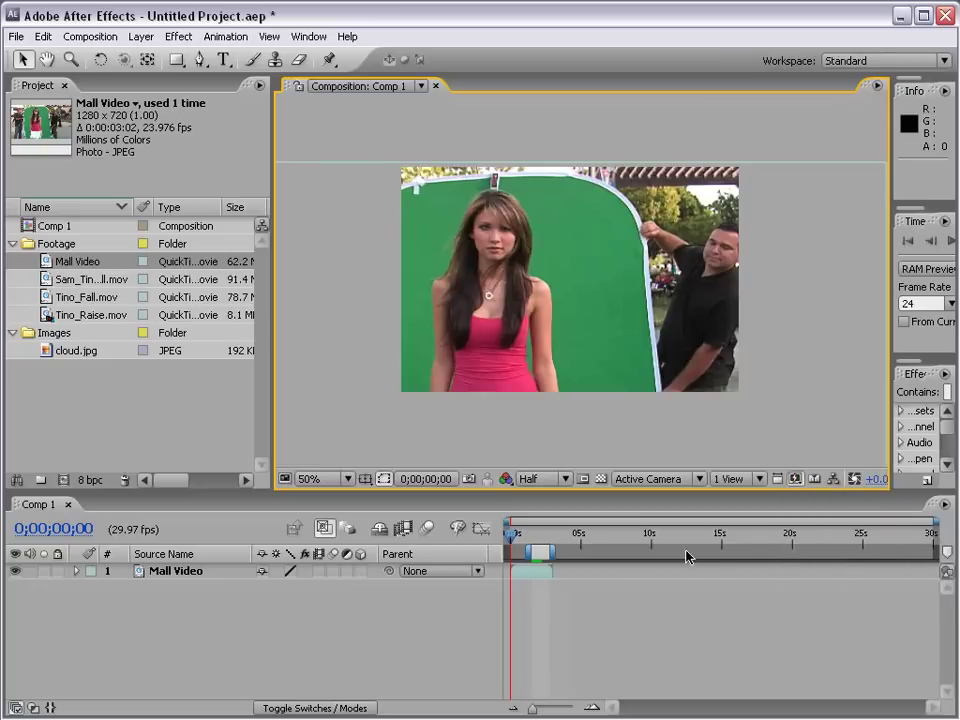
- Scrub through Mall Video to 0;00;02;15 on a magnified timeline and keep the fast preview mode at Adaptive Resolution
{"action": "left_click", "coordinate": [536, 537]}
{"action": "key", "text": "="}
{"action": "key", "text": "="}
{"action": "key", "text": "="}
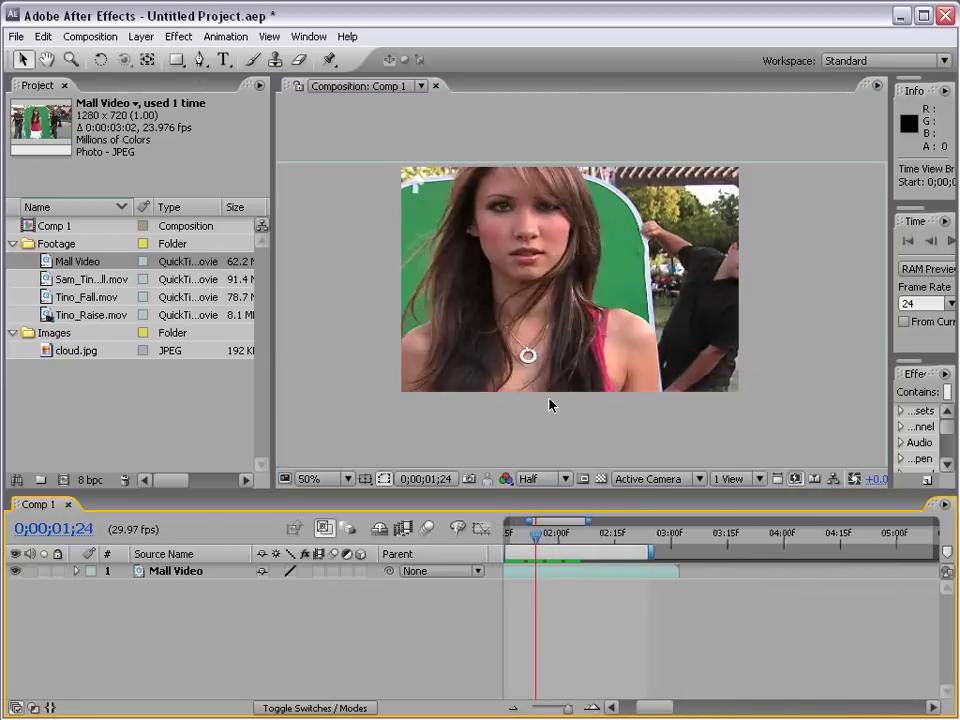
{"action": "left_click", "coordinate": [627, 538]}
{"action": "left_click_drag", "start_coordinate": [627, 540], "coordinate": [715, 541]}
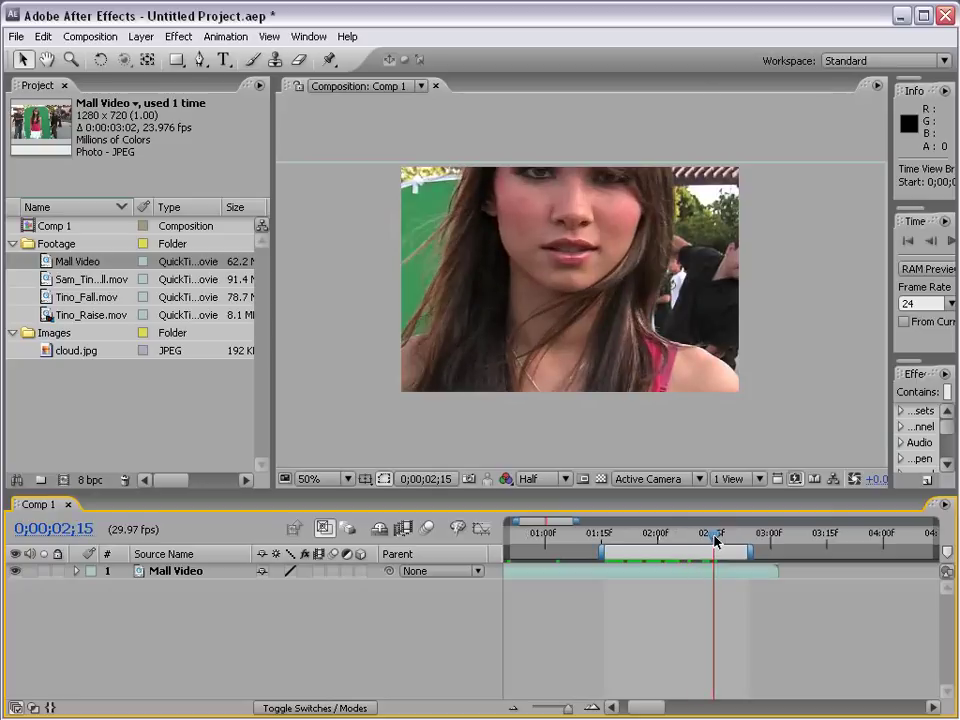
{"action": "left_click", "coordinate": [795, 479]}
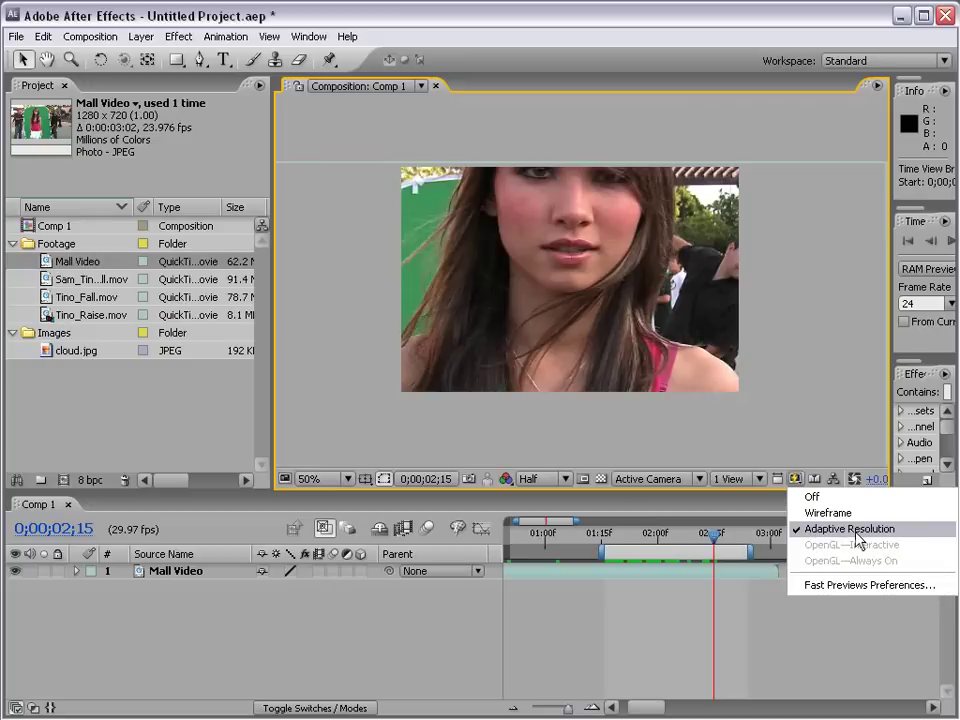
{"action": "left_click", "coordinate": [856, 531]}
- Try the viewer at Full resolution while scrubbing back to 0;00;01;26, try Quarter resolution, and restore it to Half
{"action": "left_click", "coordinate": [545, 479]}
{"action": "left_click", "coordinate": [546, 496]}
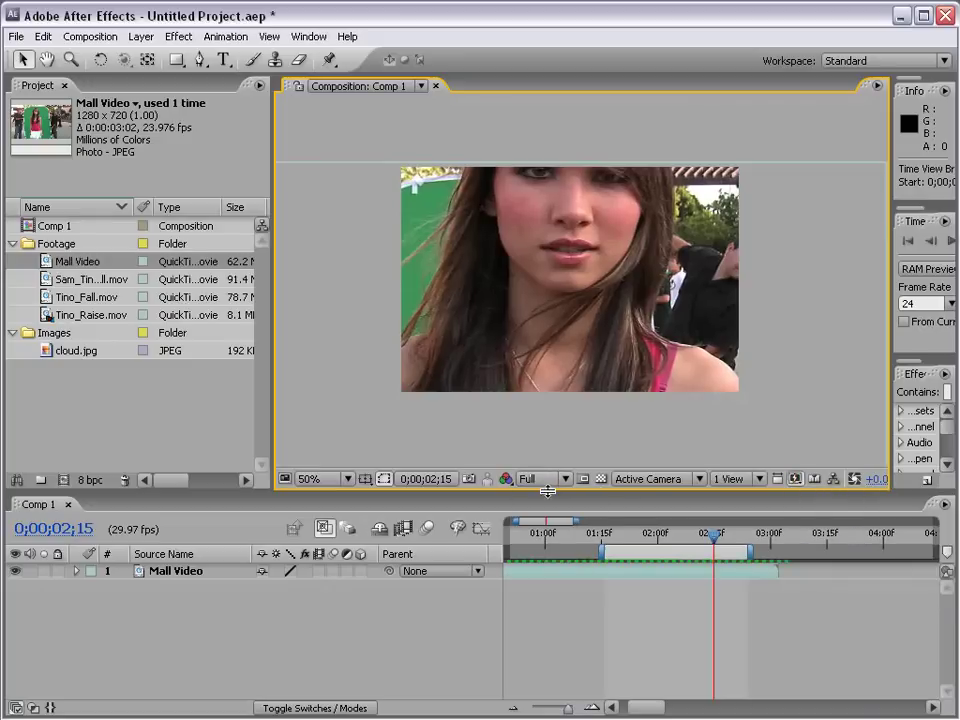
{"action": "left_click", "coordinate": [697, 541]}
{"action": "left_click_drag", "start_coordinate": [697, 541], "coordinate": [642, 535]}
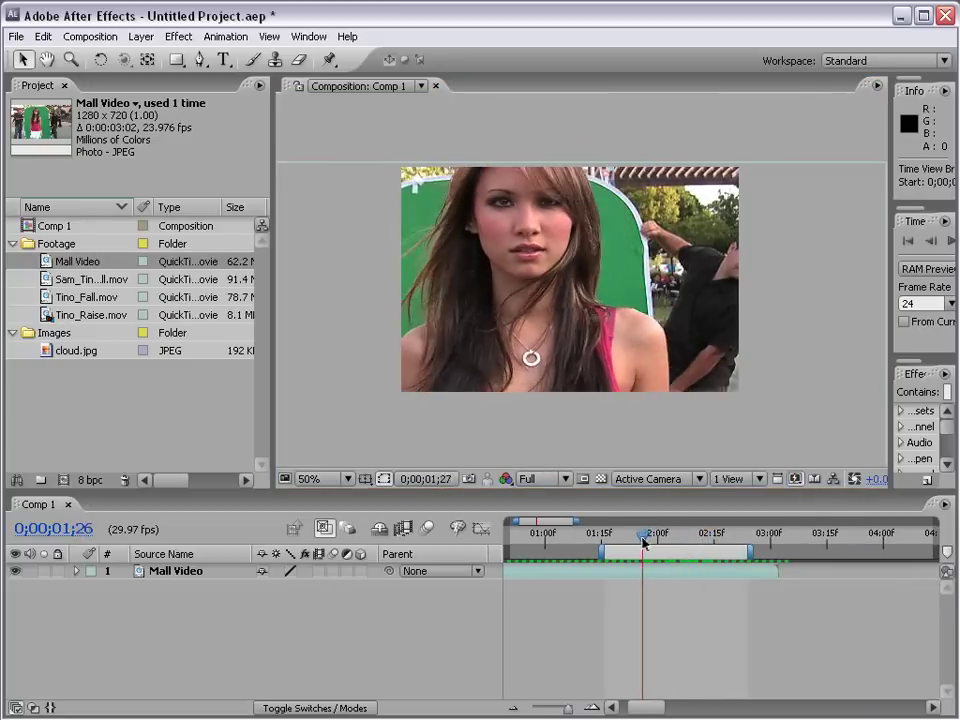
{"action": "left_click", "coordinate": [545, 479]}
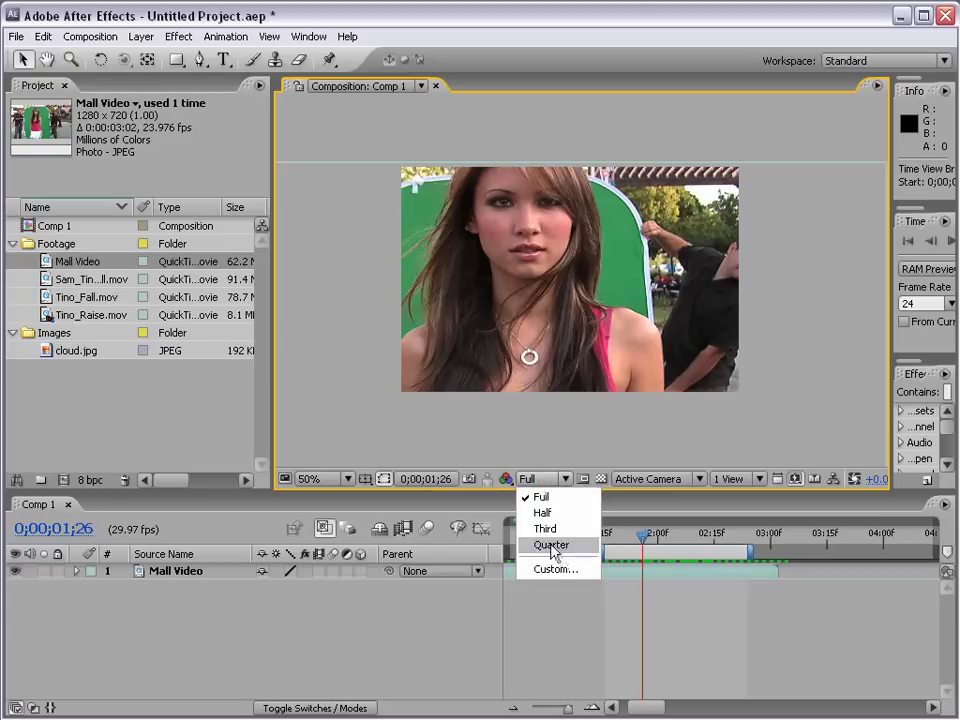
{"action": "left_click", "coordinate": [551, 545]}
{"action": "left_click", "coordinate": [545, 479]}
{"action": "left_click", "coordinate": [543, 513]}
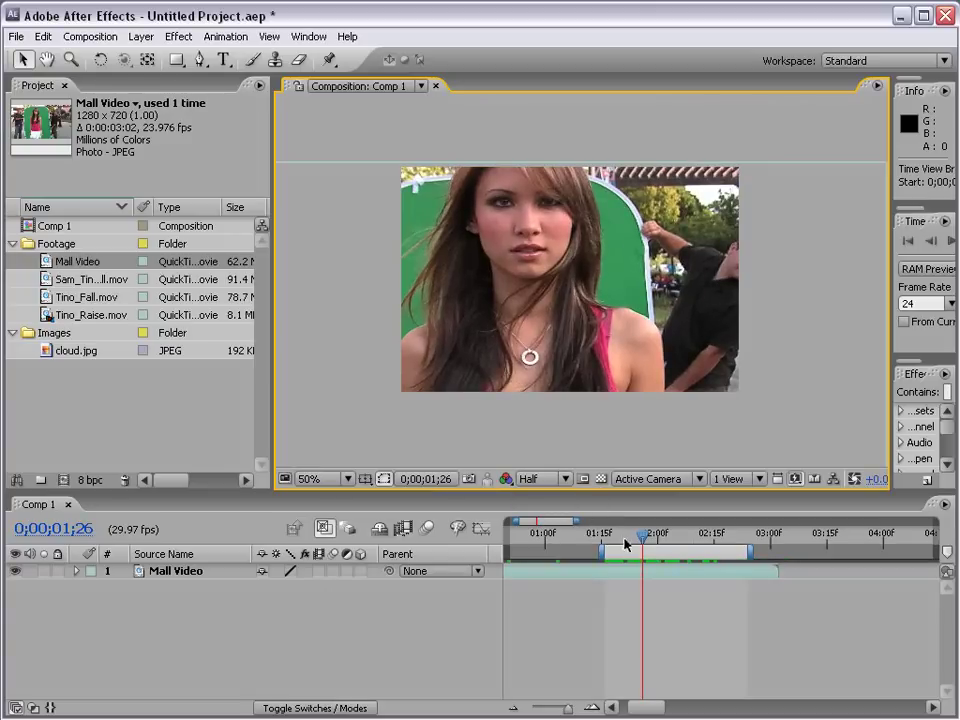
- Scrub forward to 0;00;02;11 and review the fast preview modes without changing the selection
{"action": "left_click_drag", "start_coordinate": [642, 537], "coordinate": [698, 545]}
{"action": "left_click", "coordinate": [796, 479]}
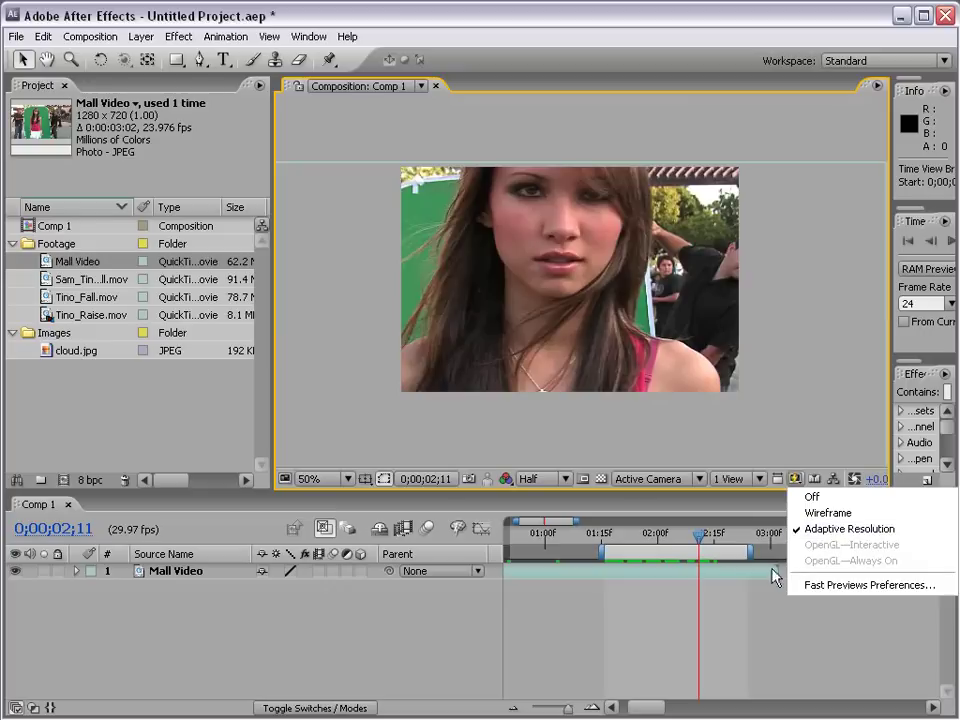
{"action": "left_click", "coordinate": [756, 660]}
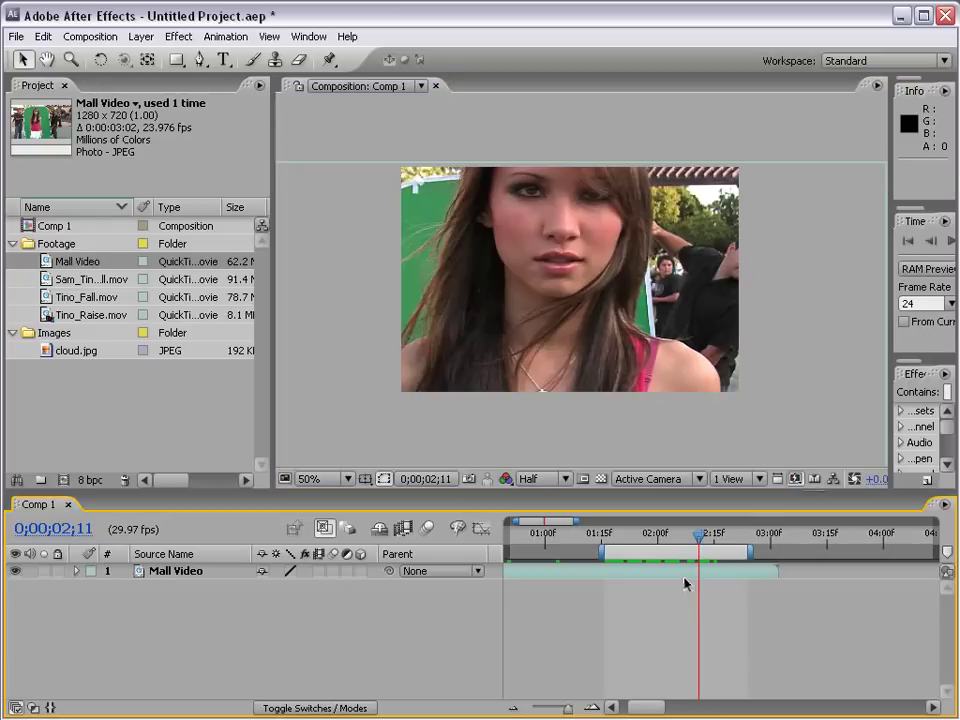
- Extend the start of the work area slightly earlier and trim Comp 1 to the work area
{"action": "left_click_drag", "start_coordinate": [601, 552], "coordinate": [577, 552]}
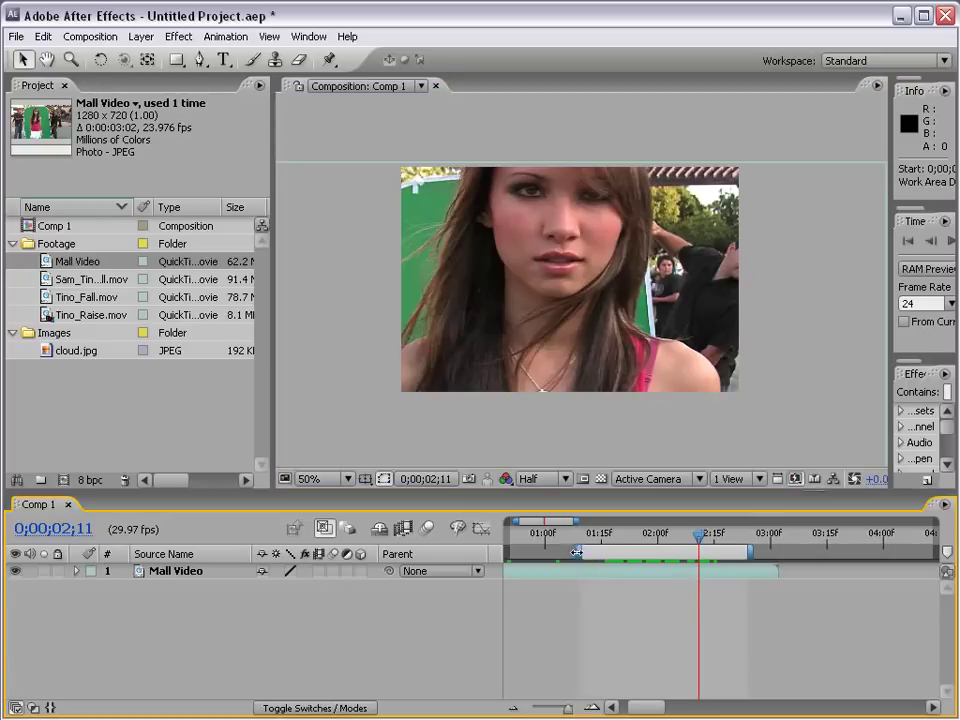
{"action": "right_click", "coordinate": [605, 553]}
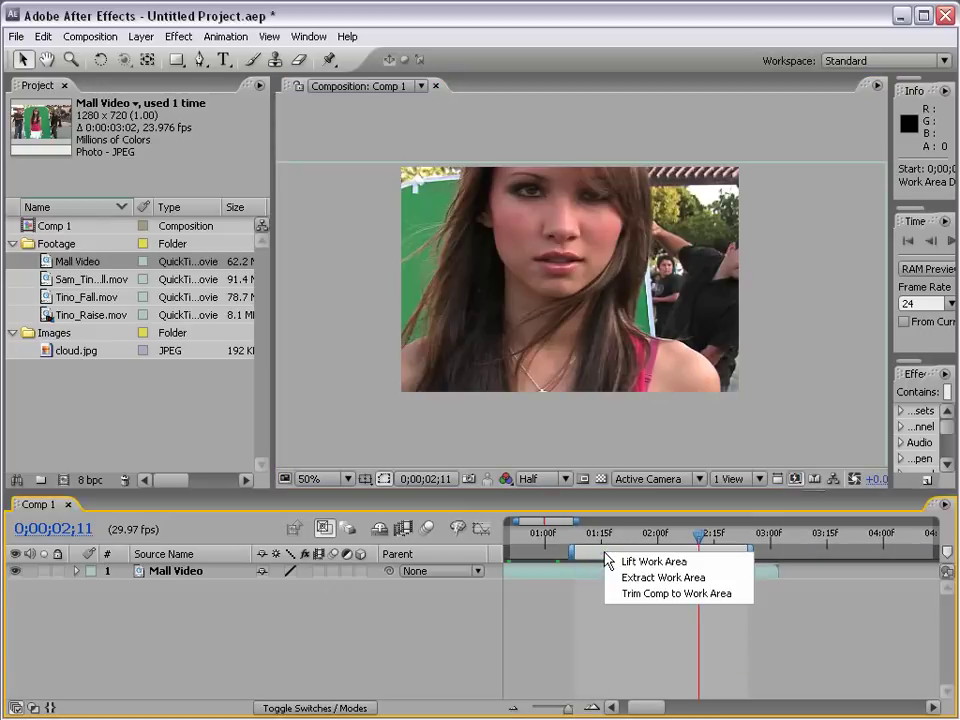
{"action": "left_click", "coordinate": [742, 598]}
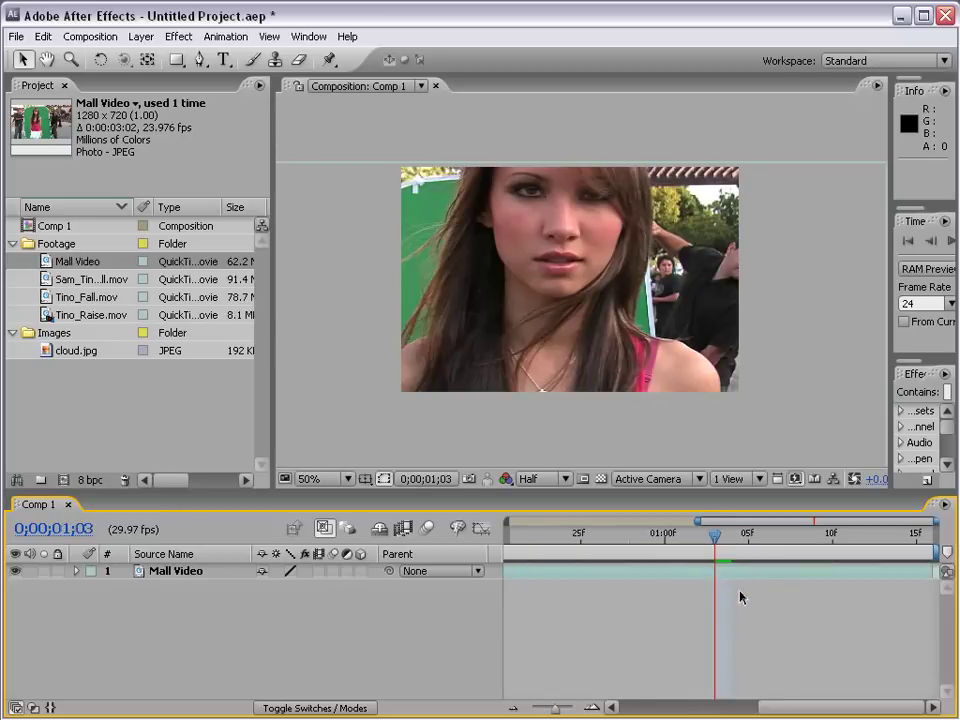
- Scrub through the whole trimmed composition up to 0;00;01;15 and return to its first frame
{"action": "key", "text": "minus"}
{"action": "left_click_drag", "start_coordinate": [510, 541], "coordinate": [922, 553]}
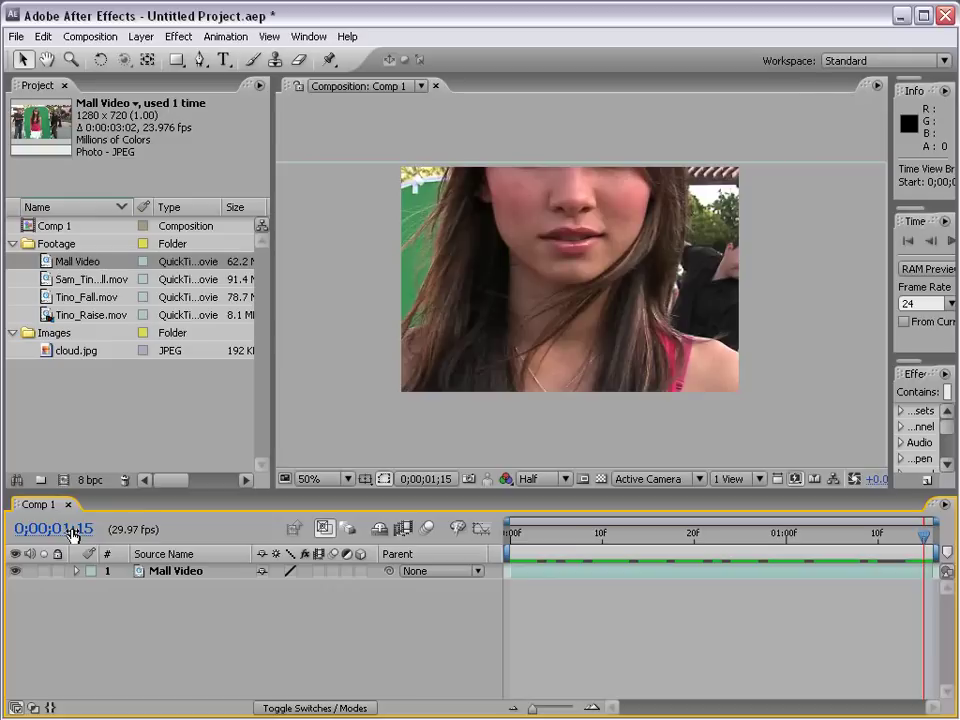
{"action": "left_click_drag", "start_coordinate": [519, 535], "coordinate": [492, 548]}
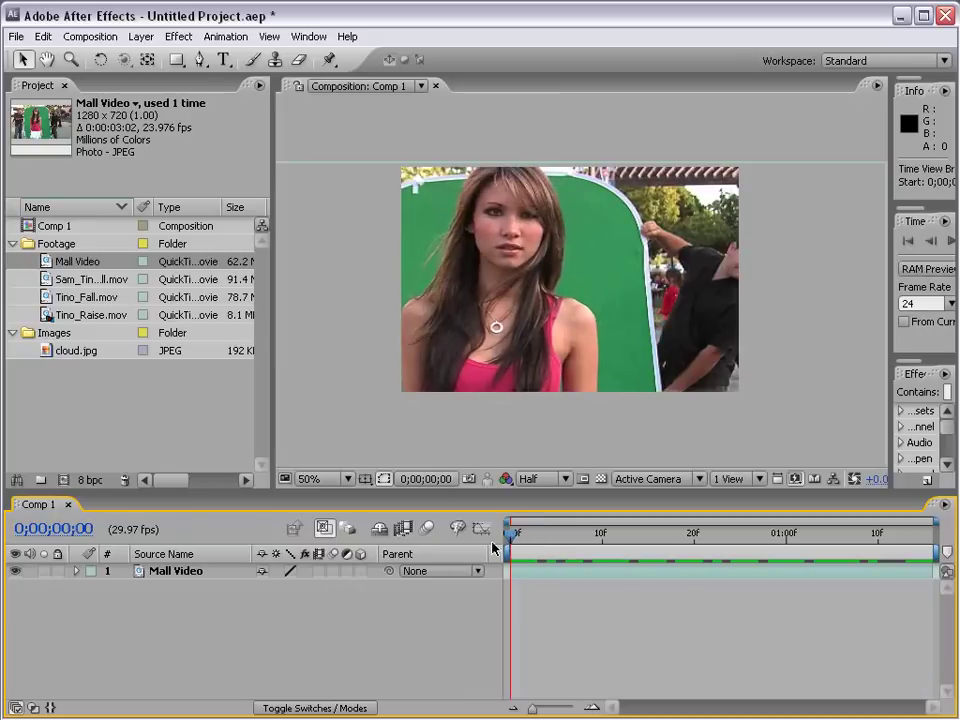